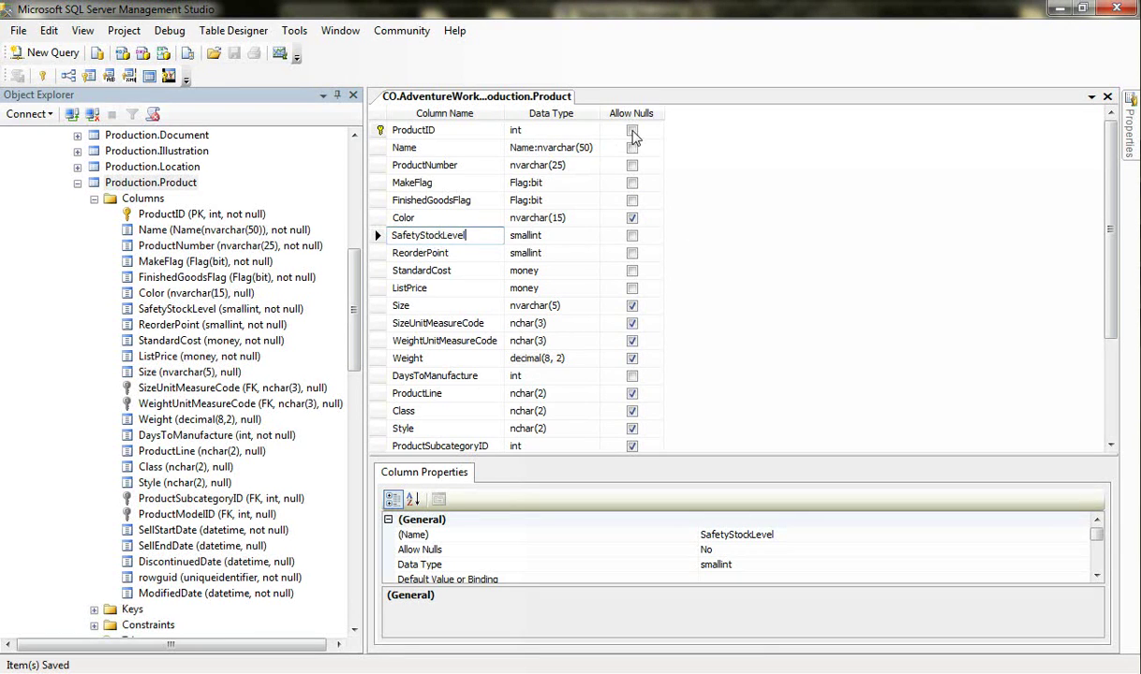
# Enlarge the Column Properties area beneath the Production.Product column list so more properties fit
pyautogui.click(702, 466)
pyautogui.moveTo(703, 466); pyautogui.dragTo(671, 399)
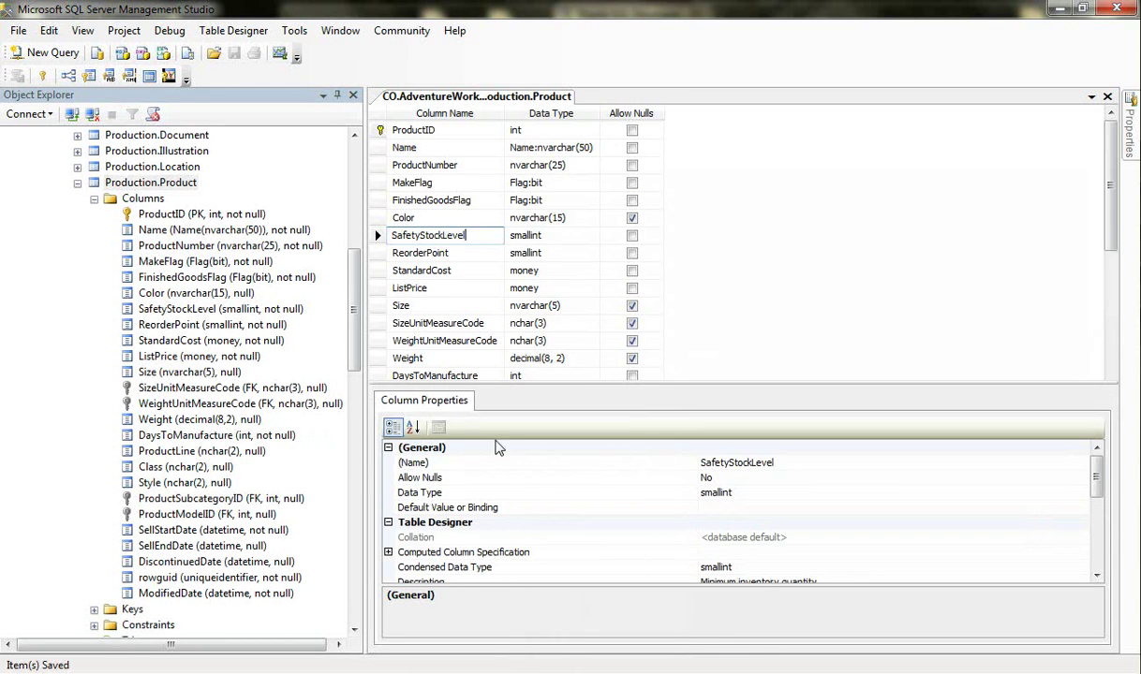
pyautogui.click(731, 512)
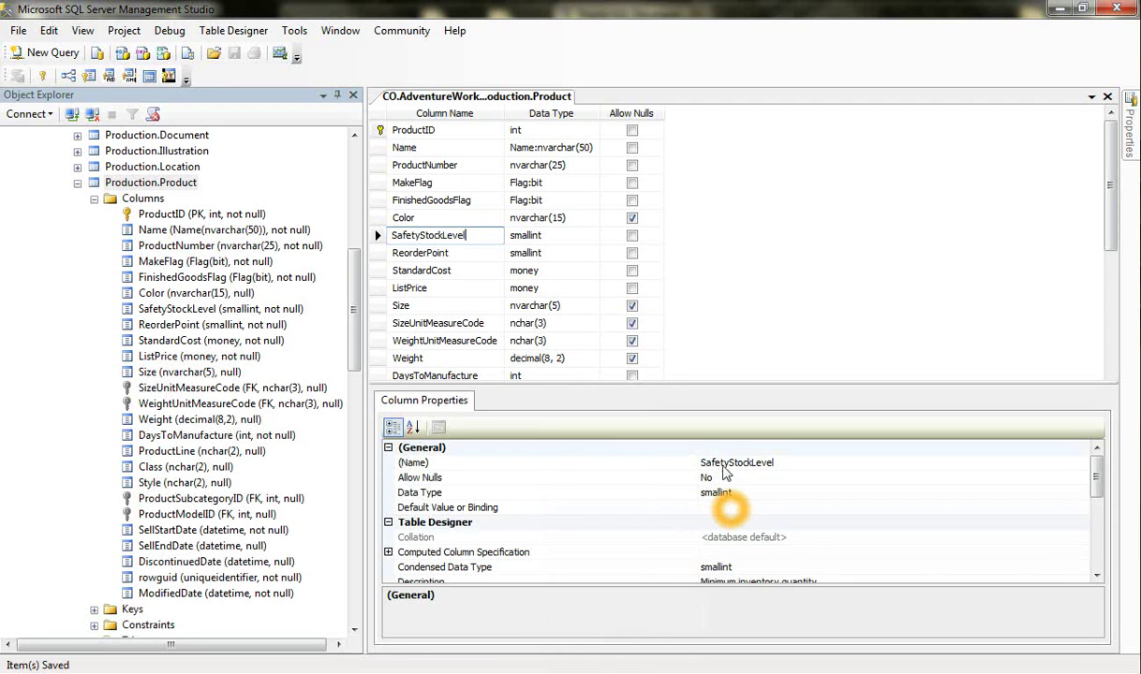
# Select the FinishedGoodsFlag column and examine its Default Value or Binding property
pyautogui.click(424, 216)
pyautogui.click(450, 200)
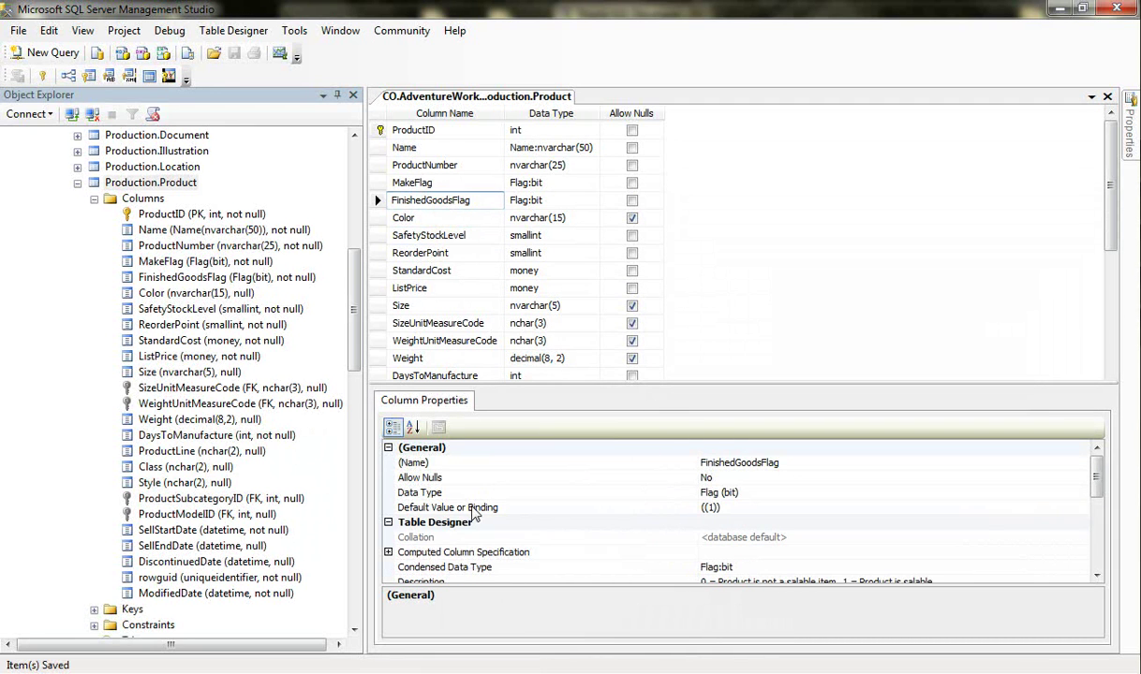
pyautogui.click(463, 208)
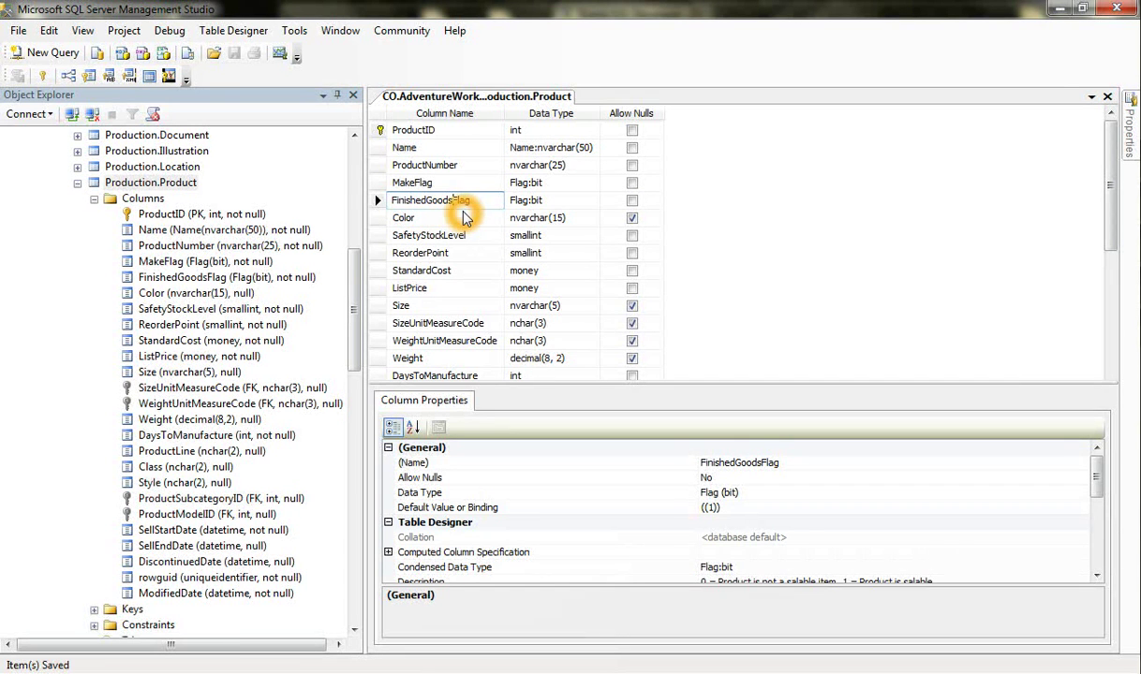
pyautogui.click(481, 200)
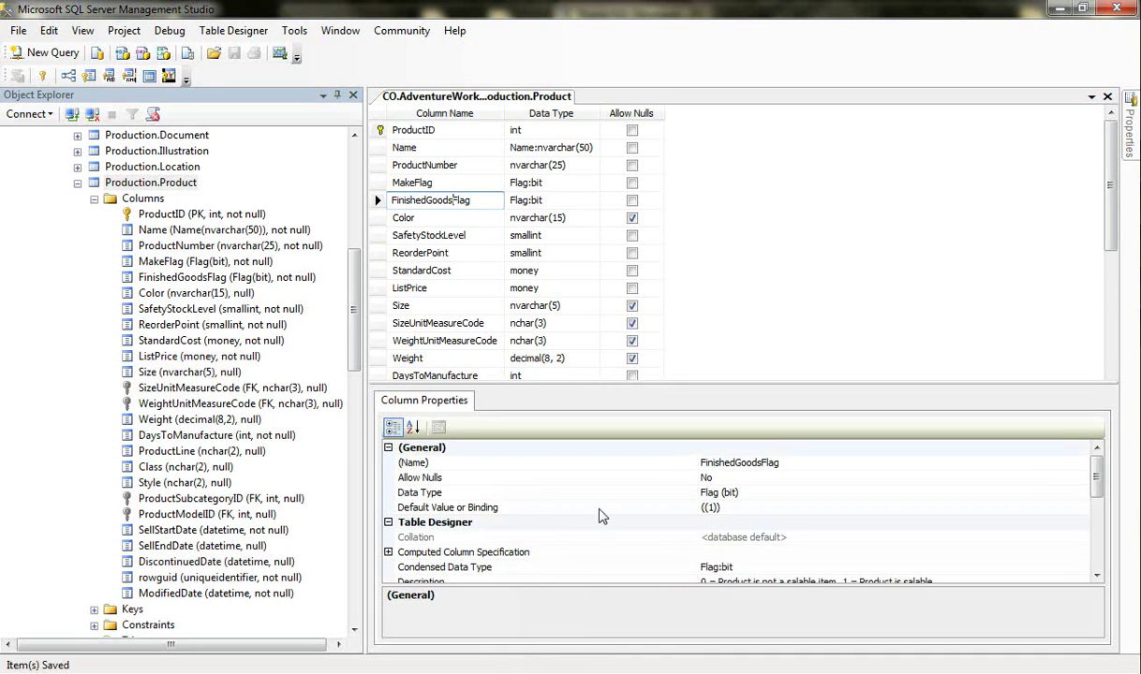
pyautogui.click(747, 508)
pyautogui.click(747, 508)
pyautogui.click(716, 254)
pyautogui.click(451, 197)
pyautogui.click(438, 197)
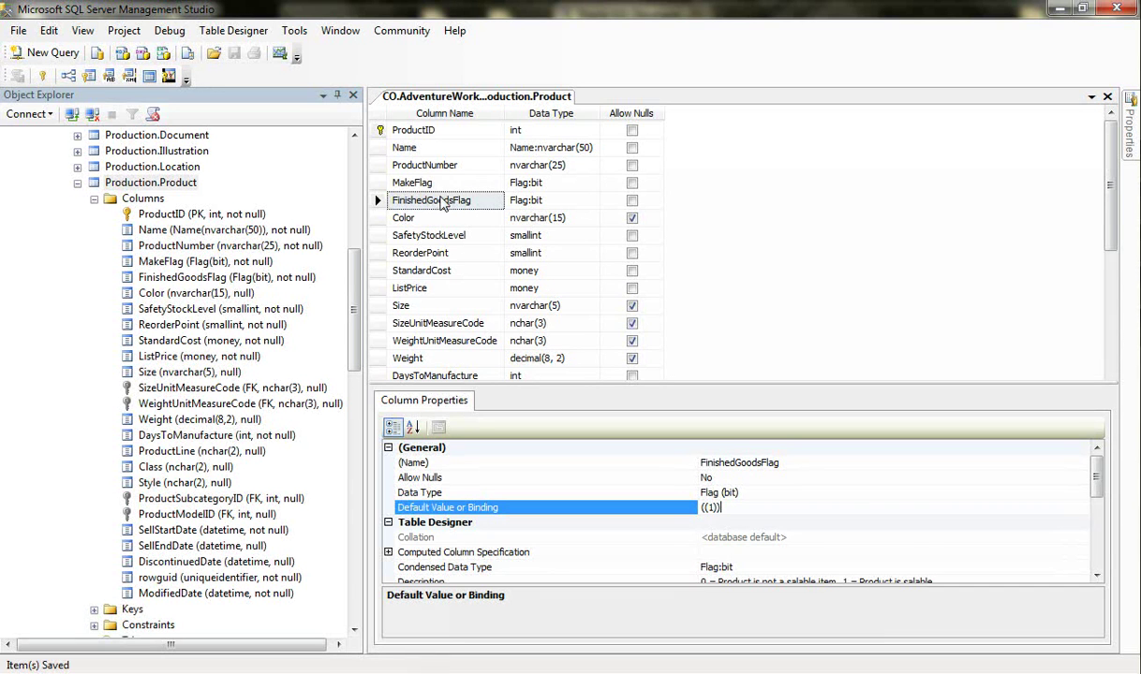
pyautogui.moveTo(742, 505); pyautogui.dragTo(695, 520)
pyautogui.click(755, 283)
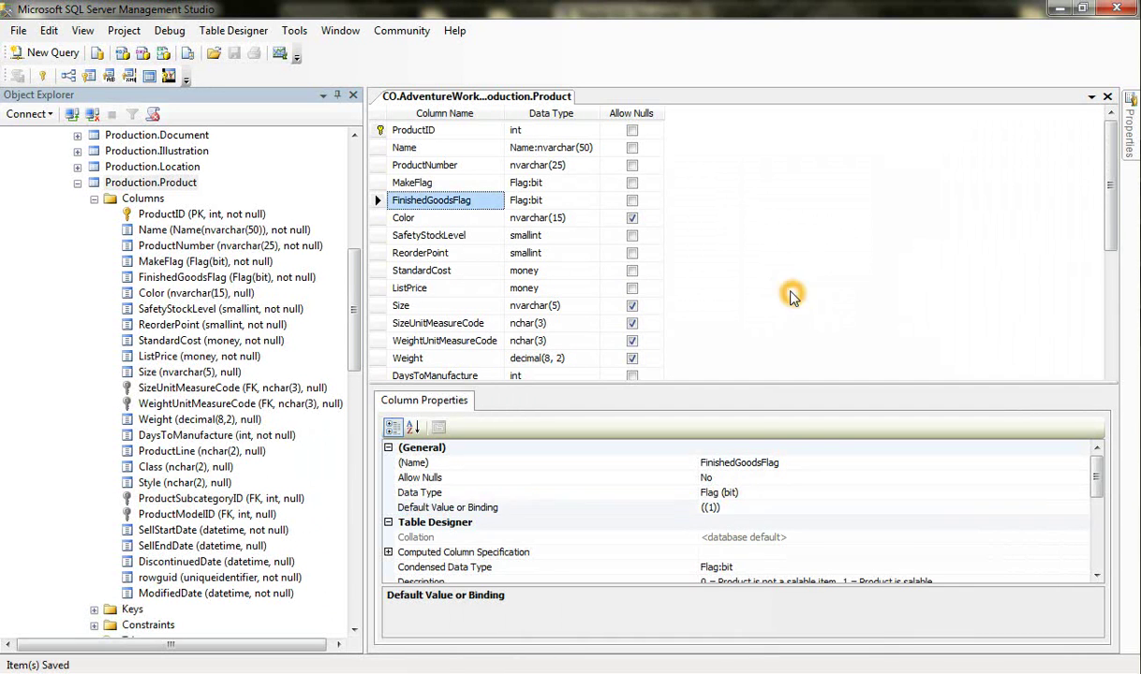
# Examine the primary key marker on the ProductID column of the Product table
pyautogui.scroll(-4, 754, 286)
pyautogui.scroll(4, 749, 283)
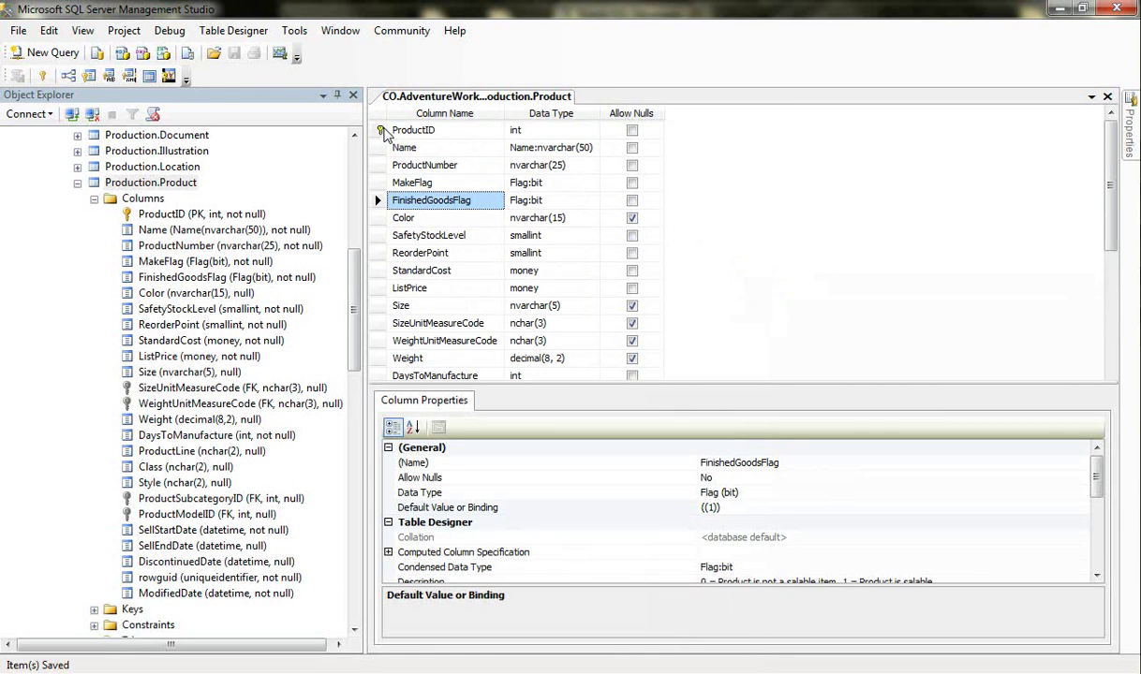
pyautogui.click(381, 134)
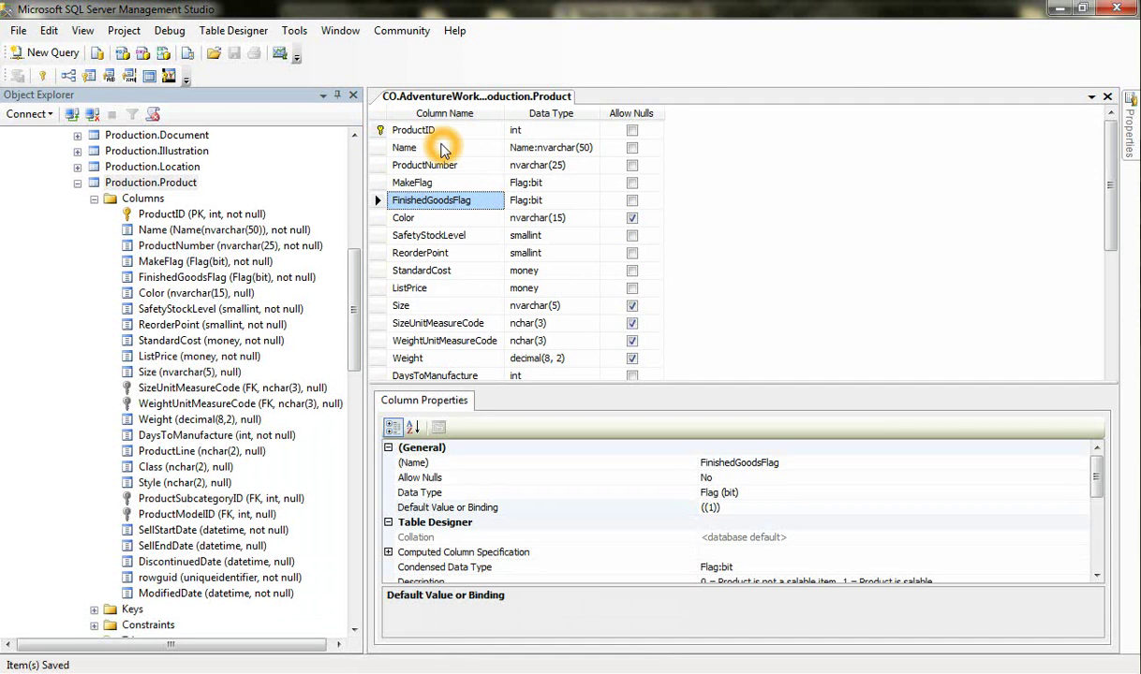
pyautogui.click(427, 136)
pyautogui.click(386, 124)
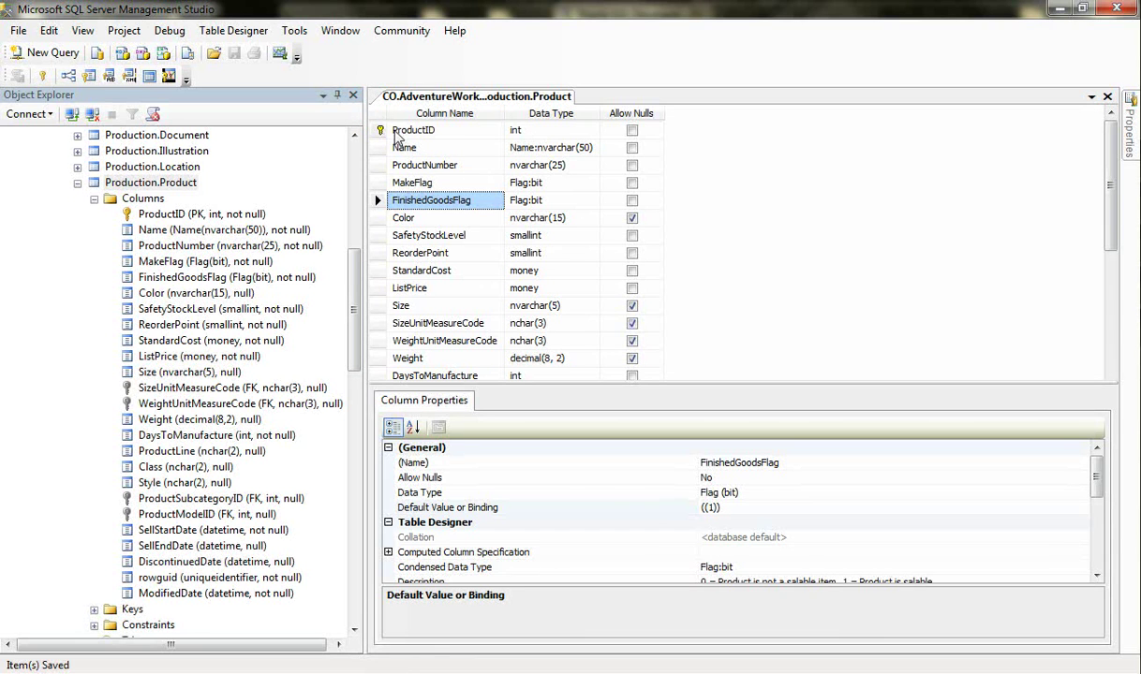
pyautogui.click(438, 137)
pyautogui.click(403, 129)
pyautogui.click(429, 135)
pyautogui.click(429, 135)
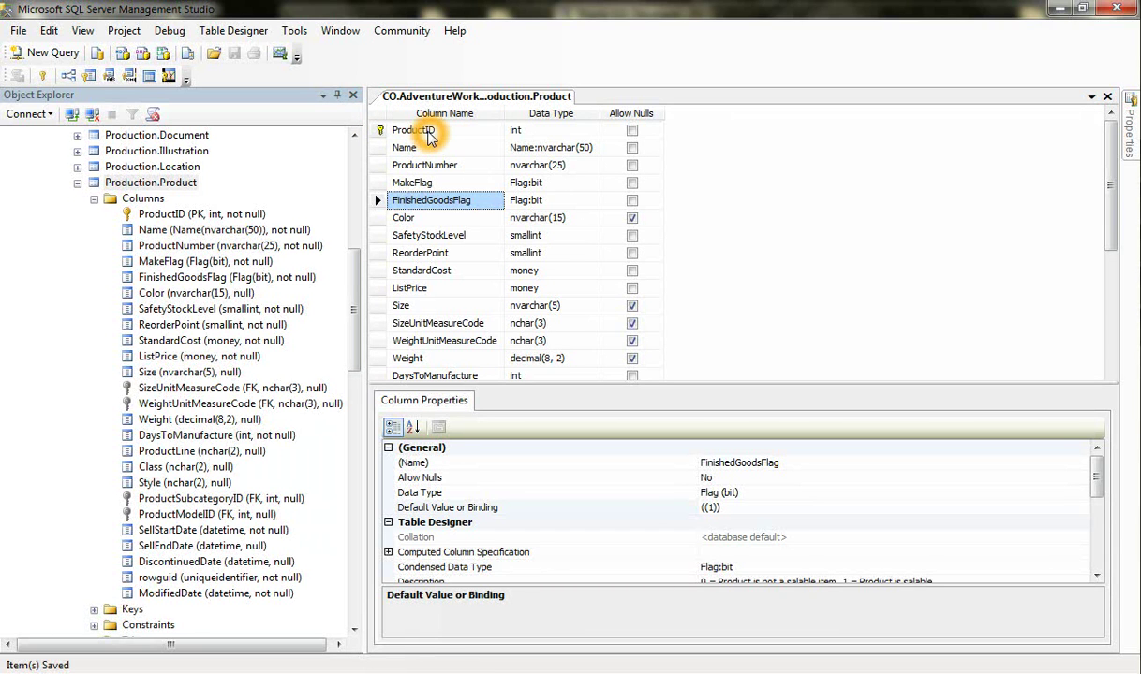
pyautogui.click(490, 185)
pyautogui.click(417, 134)
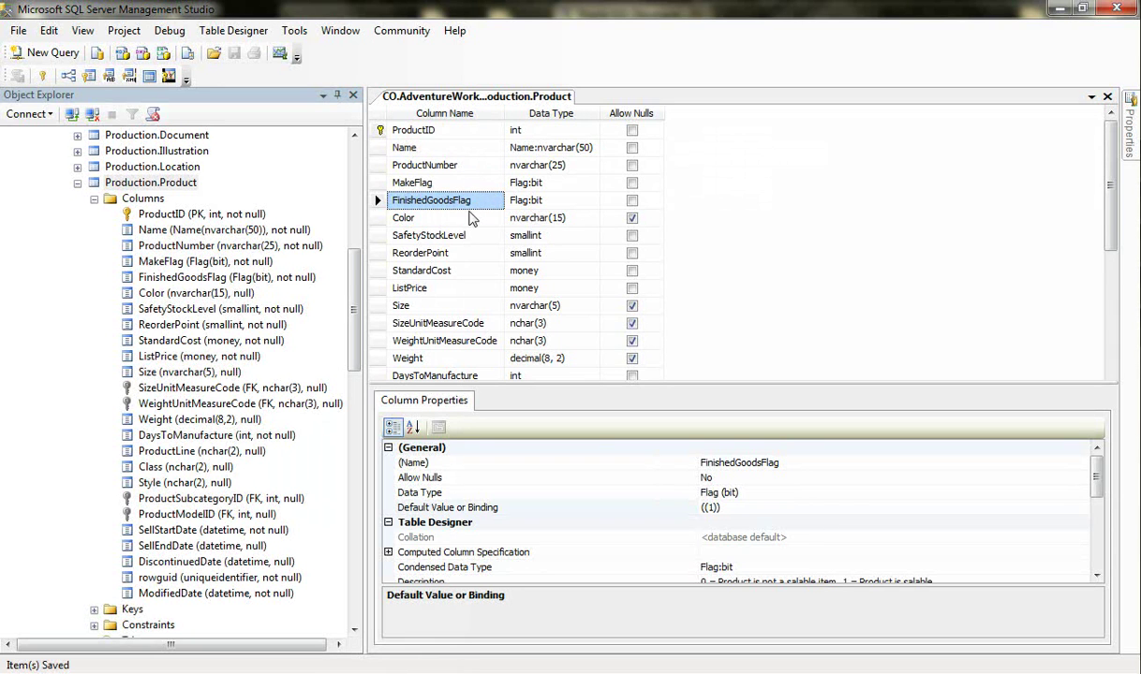
pyautogui.click(471, 201)
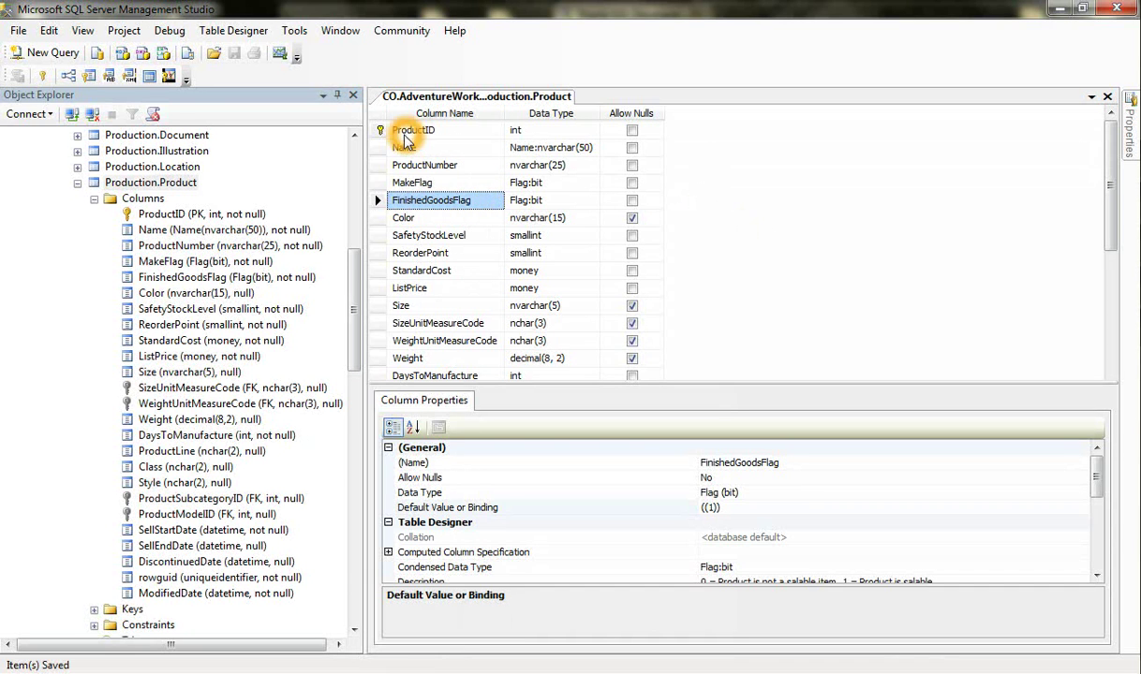
# Select the rowguid column and examine its data type, default value and table designer properties
pyautogui.scroll(-4, 729, 271)
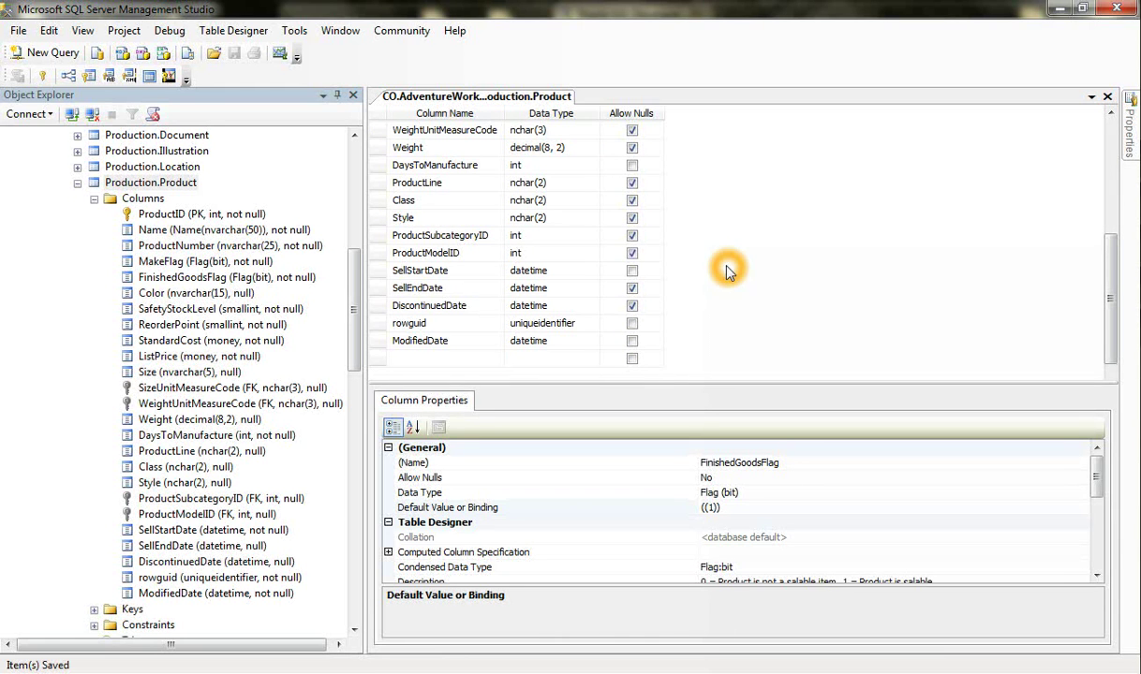
pyautogui.click(440, 325)
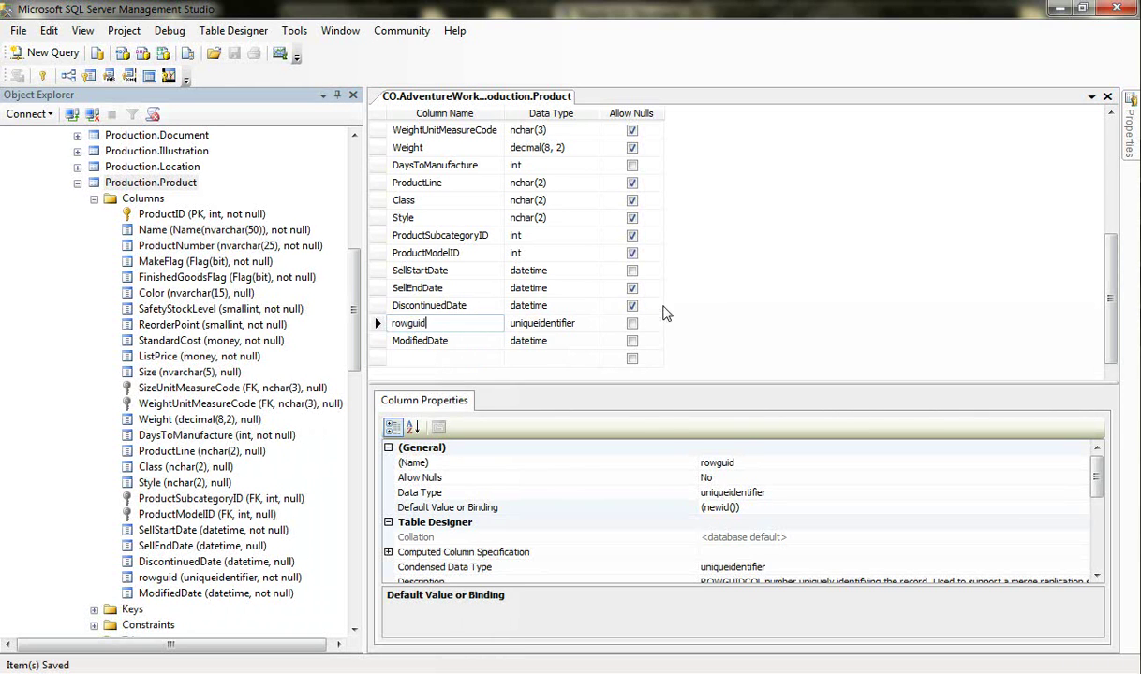
pyautogui.click(735, 311)
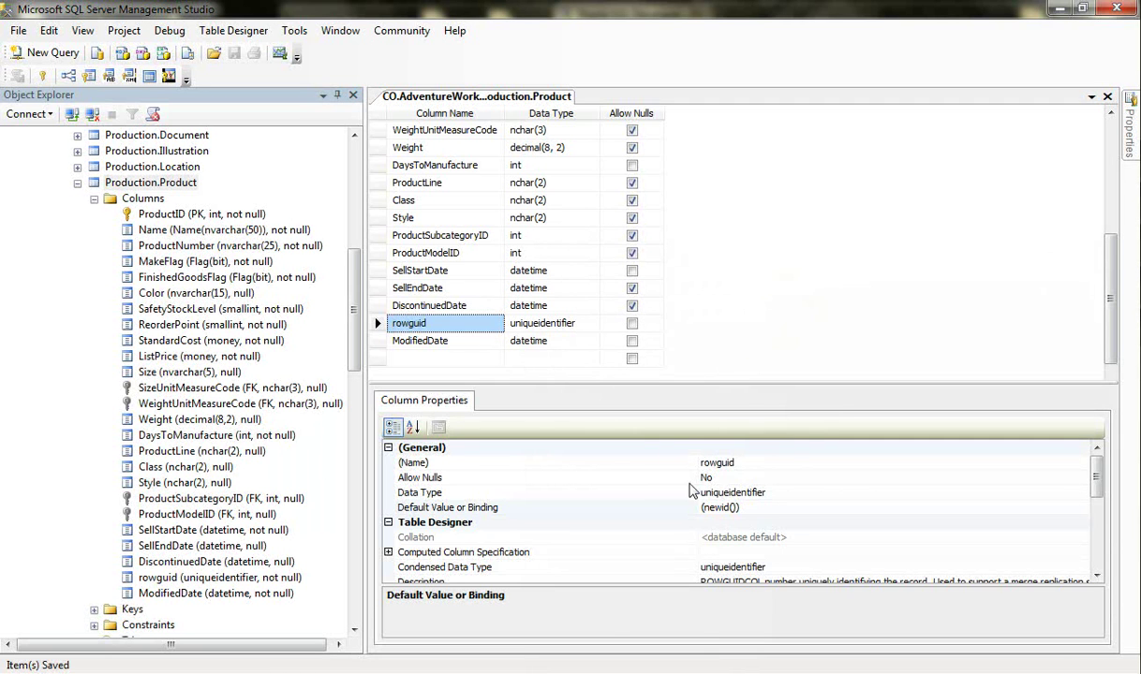
pyautogui.click(599, 522)
pyautogui.scroll(-2, 618, 540)
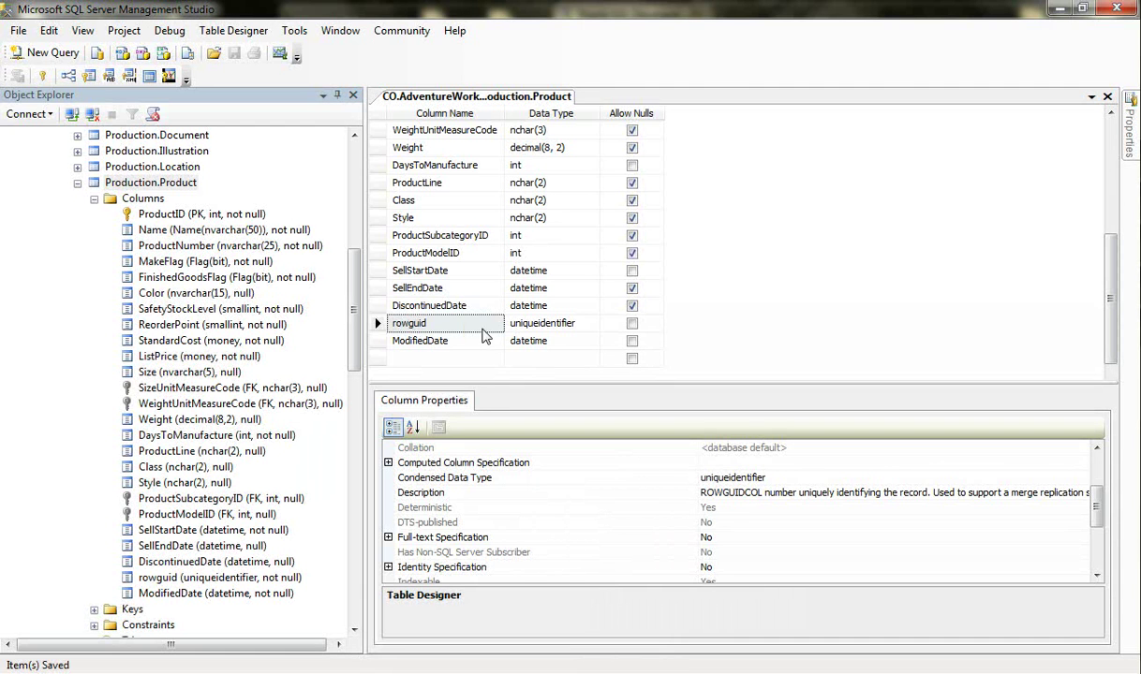
# Read the rowguid column's Description property and look through its remaining column properties
pyautogui.click(441, 485)
pyautogui.click(432, 334)
pyautogui.click(421, 493)
pyautogui.click(709, 494)
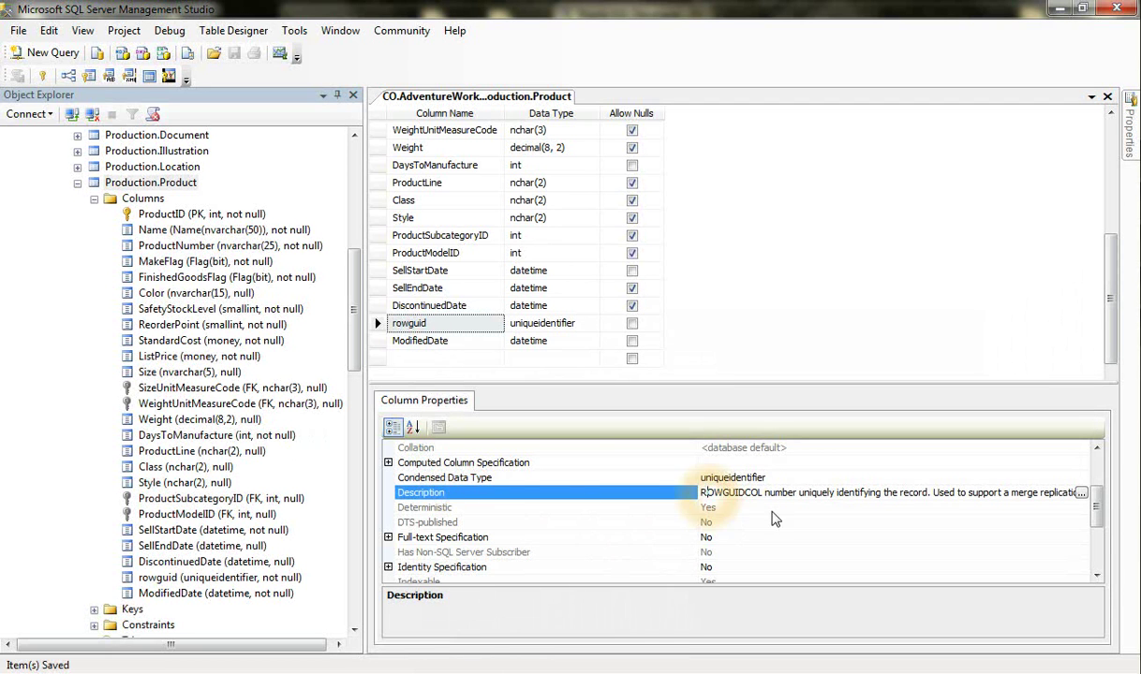
pyautogui.moveTo(706, 494); pyautogui.dragTo(955, 494)
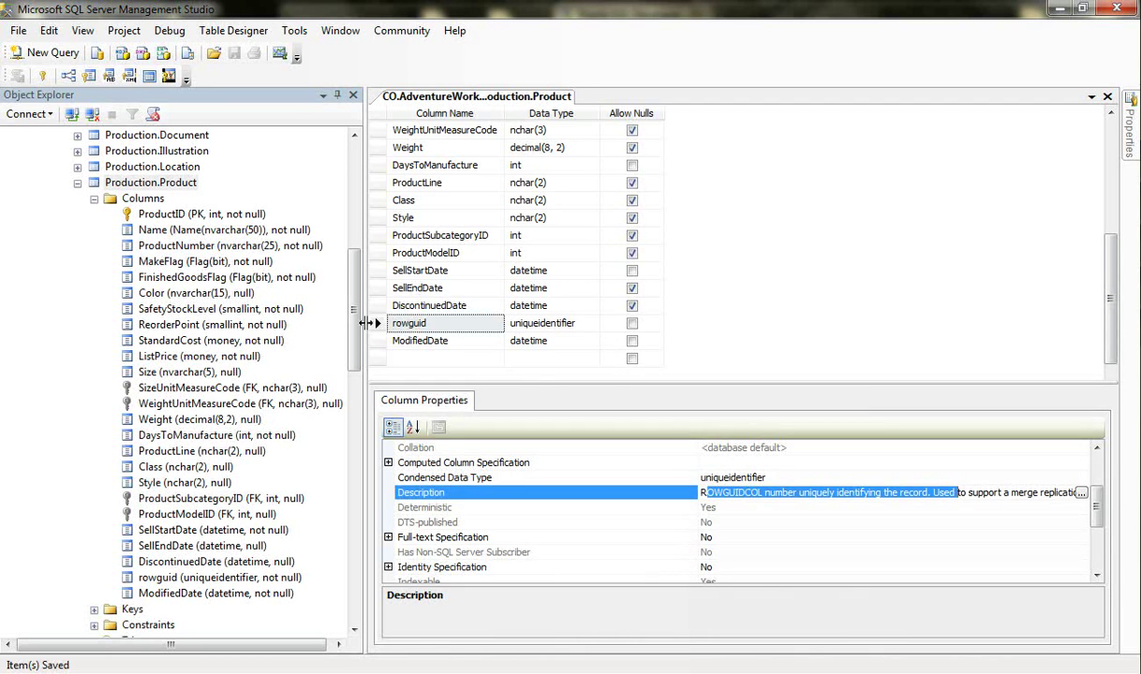
pyautogui.click(782, 494)
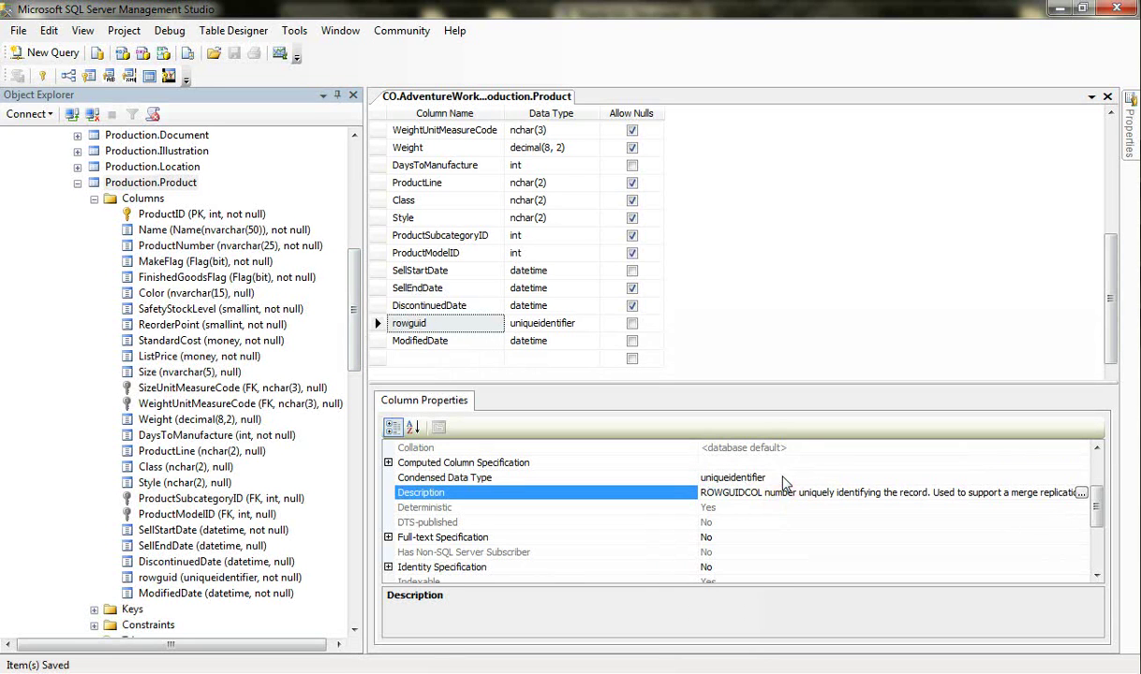
pyautogui.click(782, 493)
pyautogui.click(551, 507)
pyautogui.scroll(-1, 560, 519)
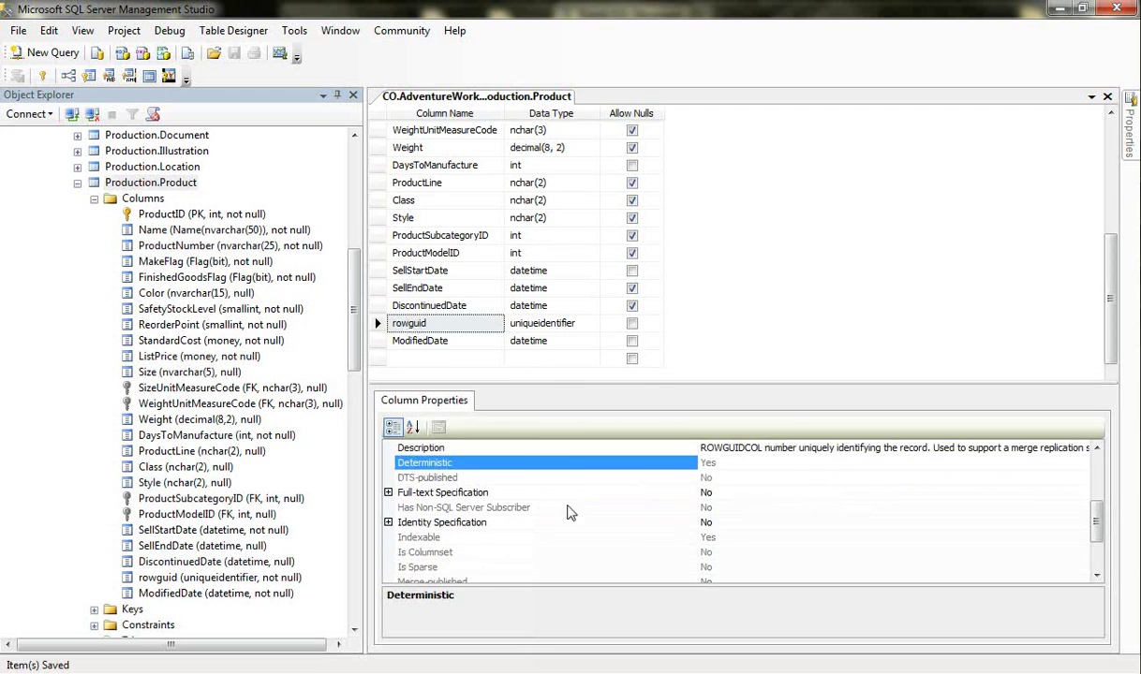
pyautogui.scroll(3, 694, 487)
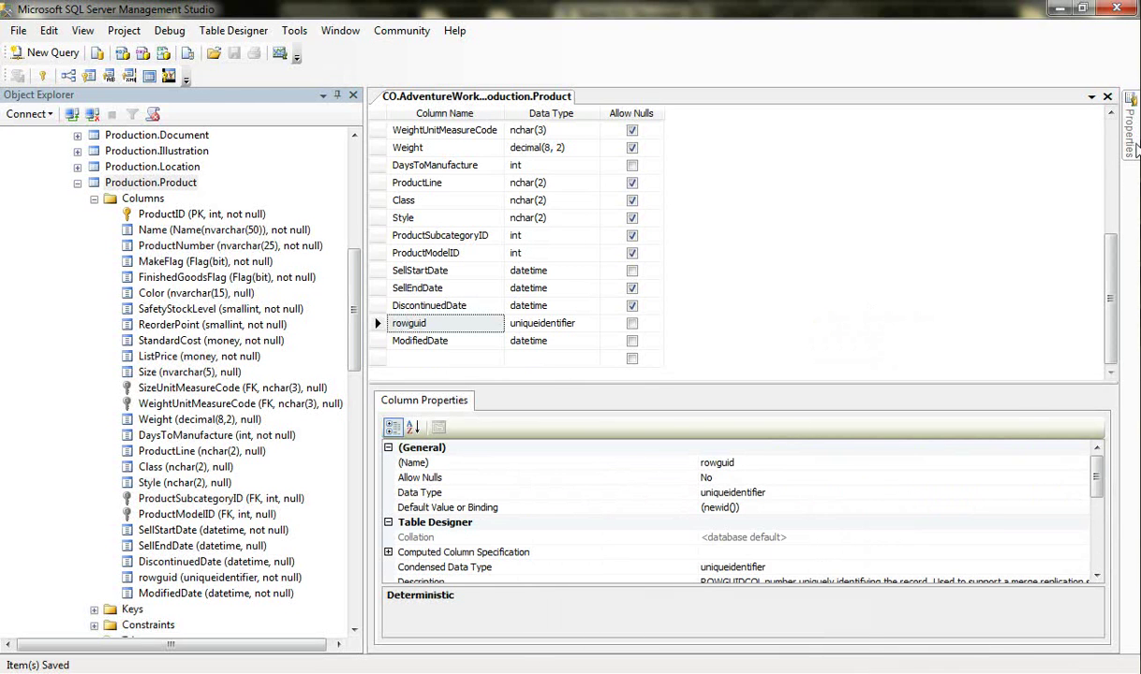
# Show the Production.Product table properties, widen their pane, and view the list of related table objects
pyautogui.moveTo(1131, 140)
pyautogui.click(1038, 168)
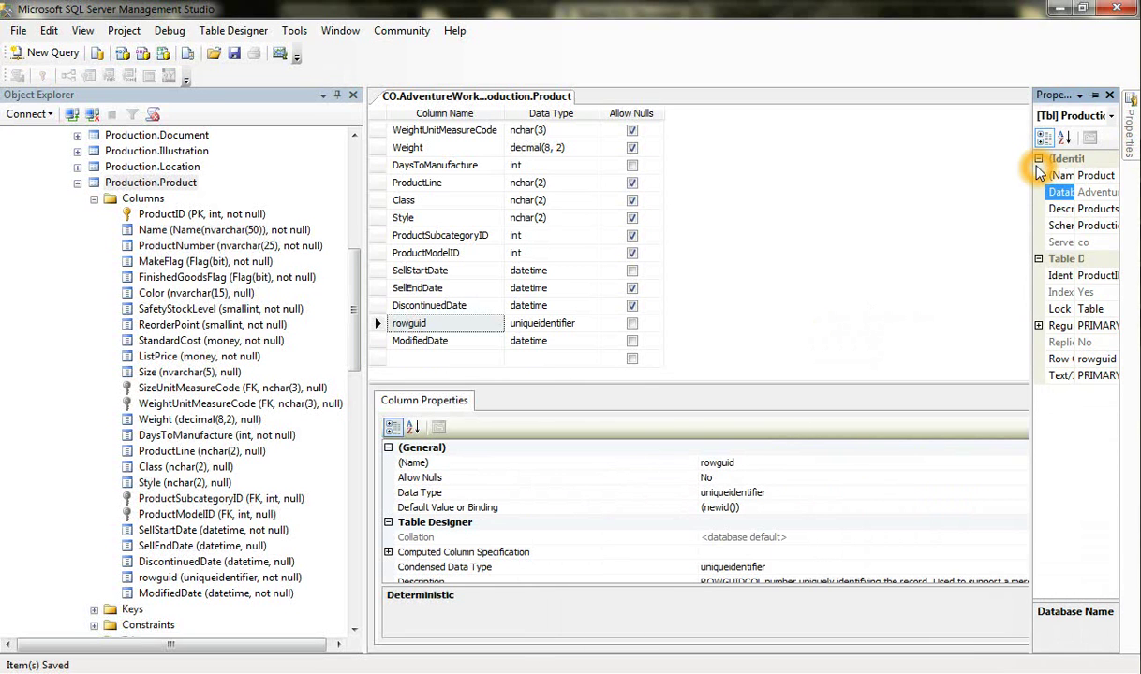
pyautogui.click(1030, 166)
pyautogui.moveTo(1030, 167); pyautogui.dragTo(919, 168)
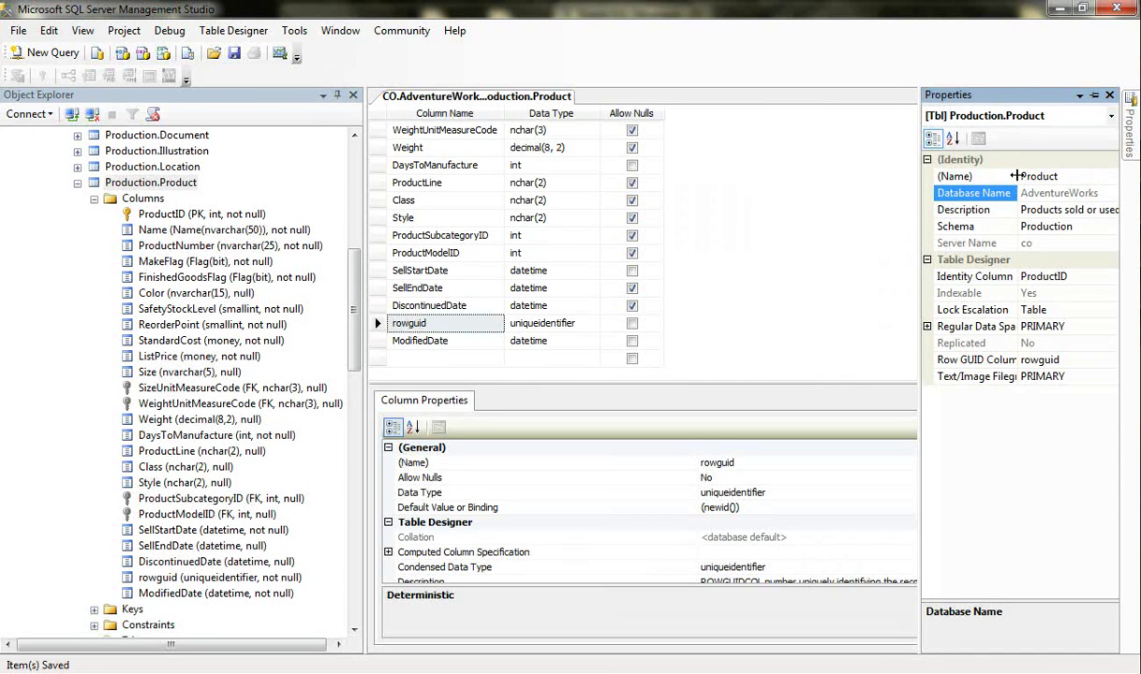
pyautogui.click(1015, 114)
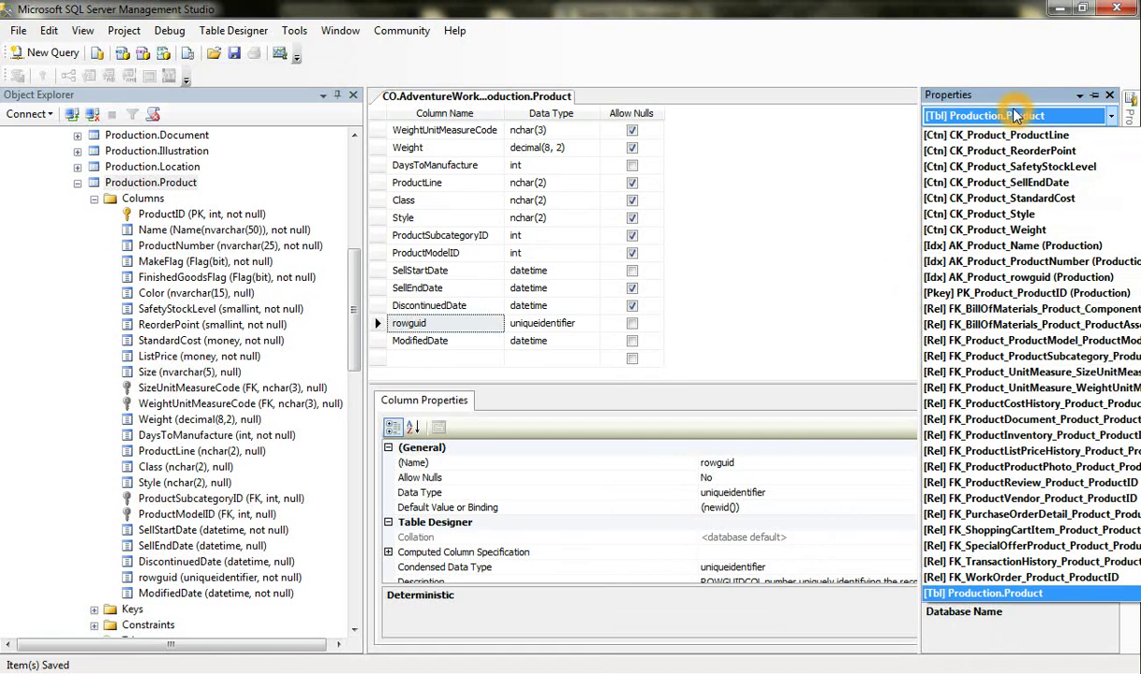
pyautogui.click(1016, 114)
pyautogui.scroll(-1, 647, 506)
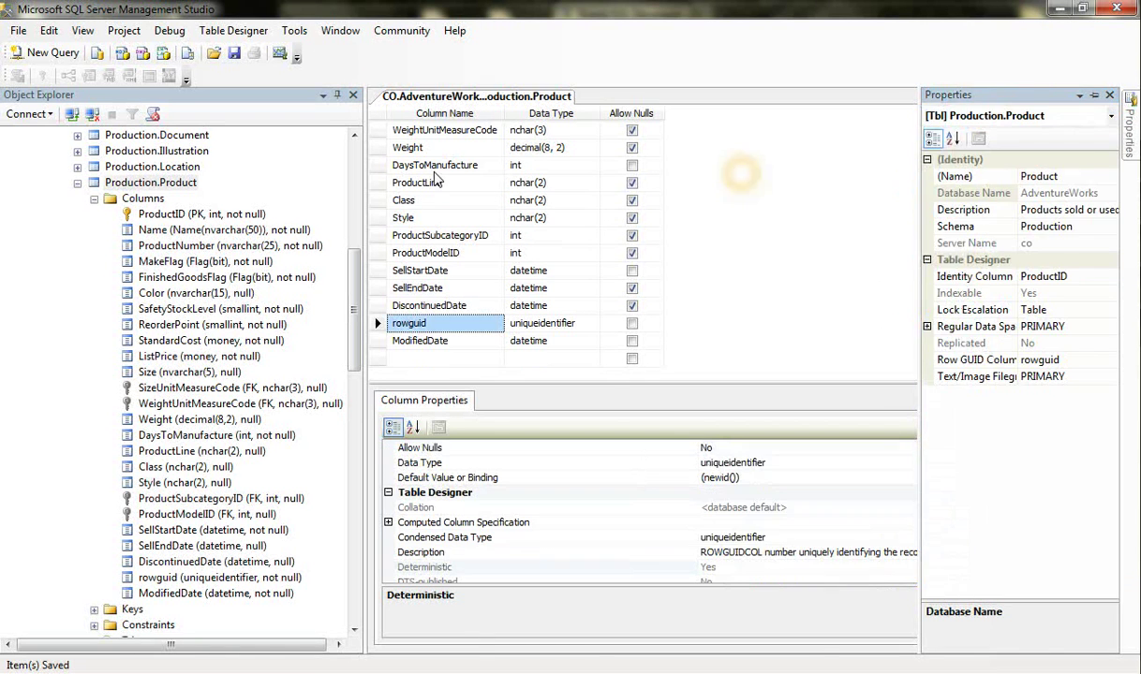
# Select the DaysToManufacture column and pin the table Properties pane so it stays open
pyautogui.click(433, 165)
pyautogui.moveTo(1130, 126)
pyautogui.click(1095, 94)
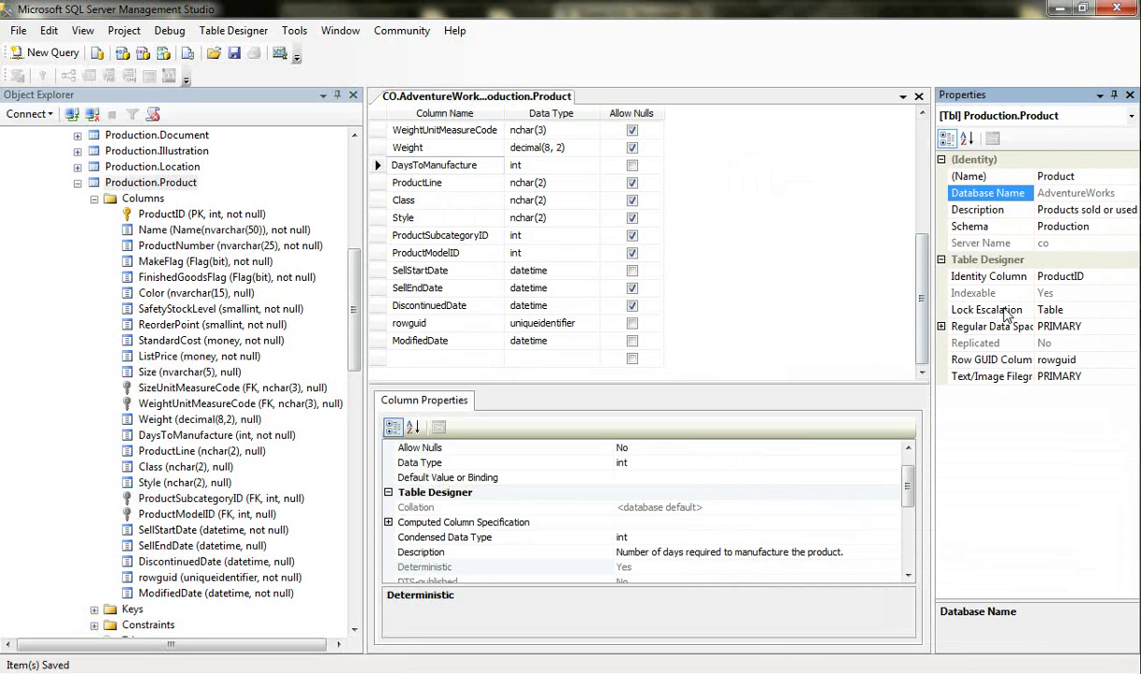
# Select the Weight column and check which schemas can be assigned to the Product table, keeping Production
pyautogui.click(436, 147)
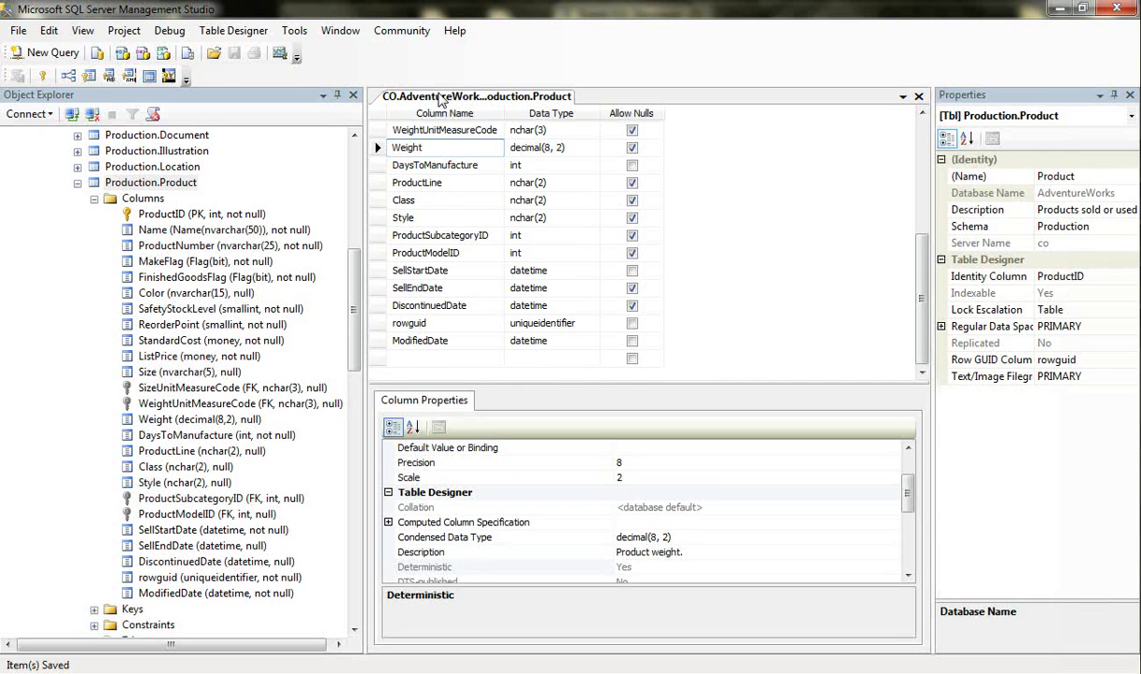
pyautogui.scroll(4, 709, 210)
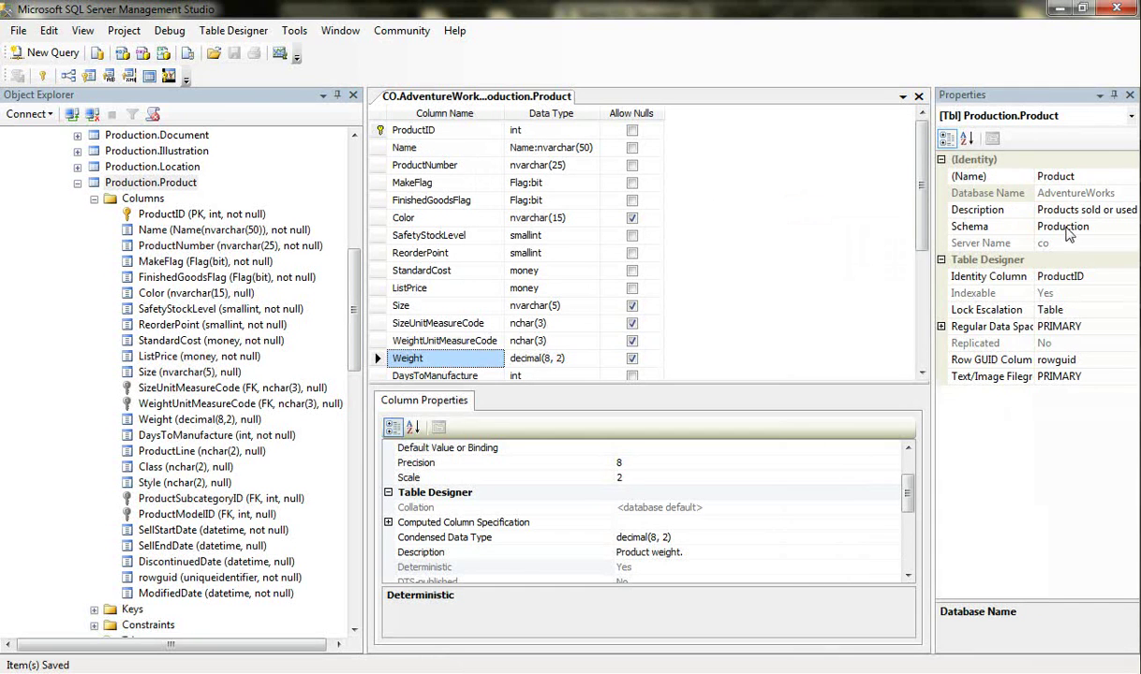
pyautogui.click(1021, 226)
pyautogui.click(1131, 228)
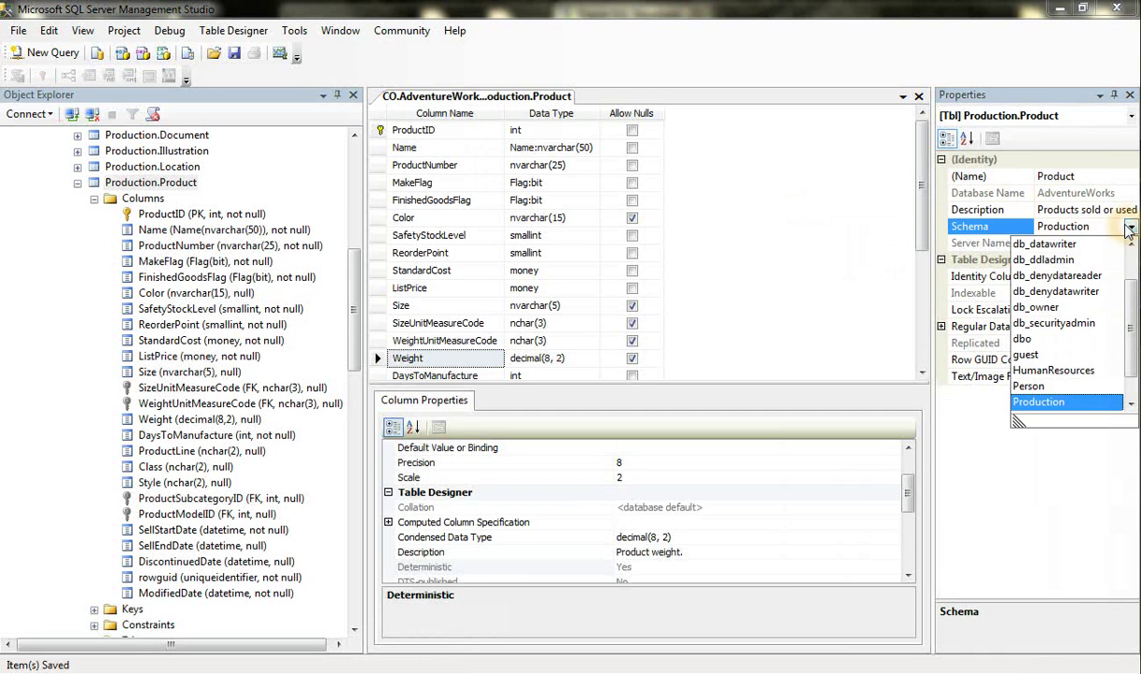
pyautogui.click(1131, 230)
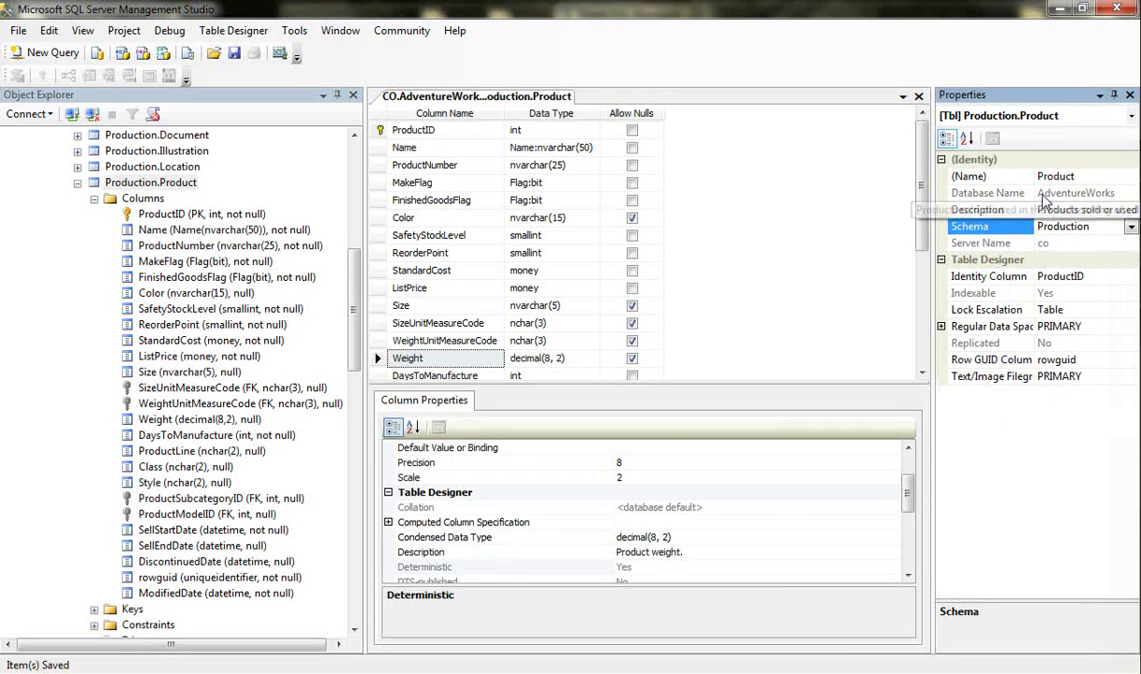
# Inspect the Product table's Name and Database Name properties
pyautogui.click(1066, 176)
pyautogui.click(1080, 178)
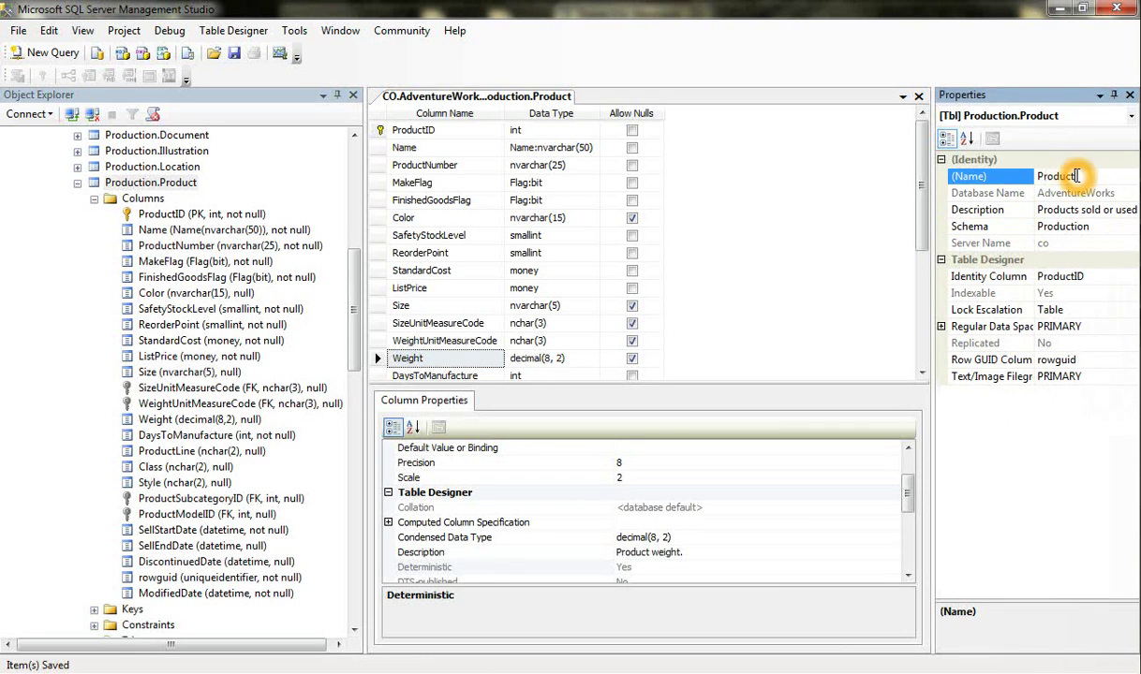
pyautogui.click(1081, 178)
pyautogui.click(1087, 195)
pyautogui.click(1087, 194)
pyautogui.click(1067, 185)
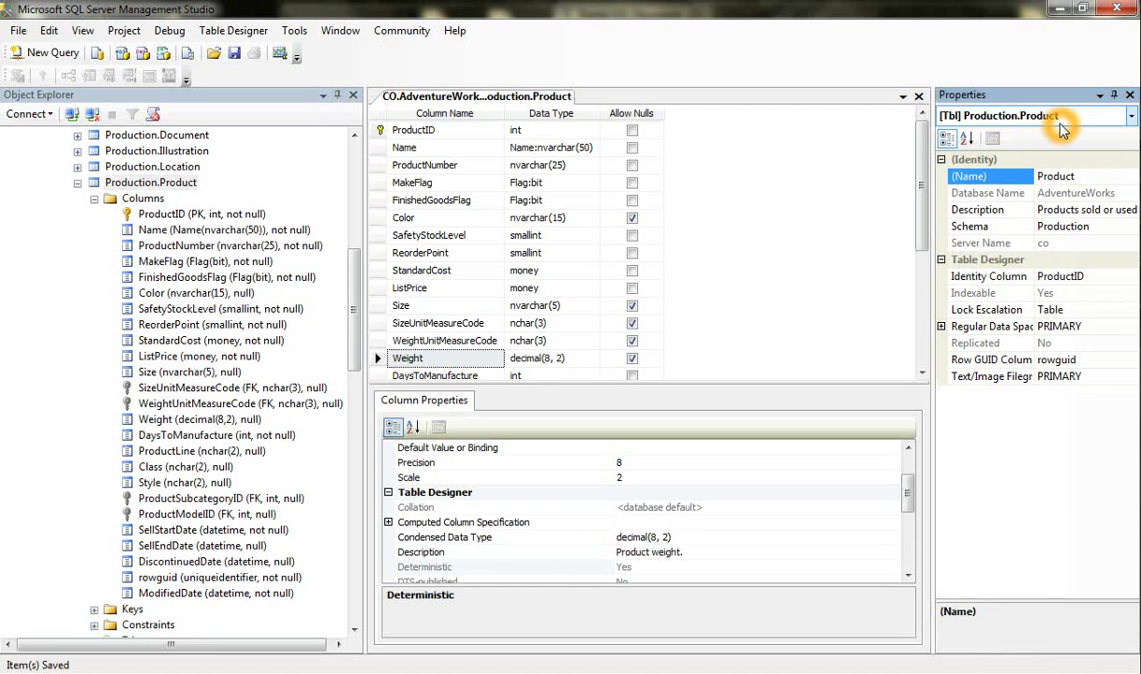
# Return to the table design and set the Properties pane back to auto-hide
pyautogui.click(725, 305)
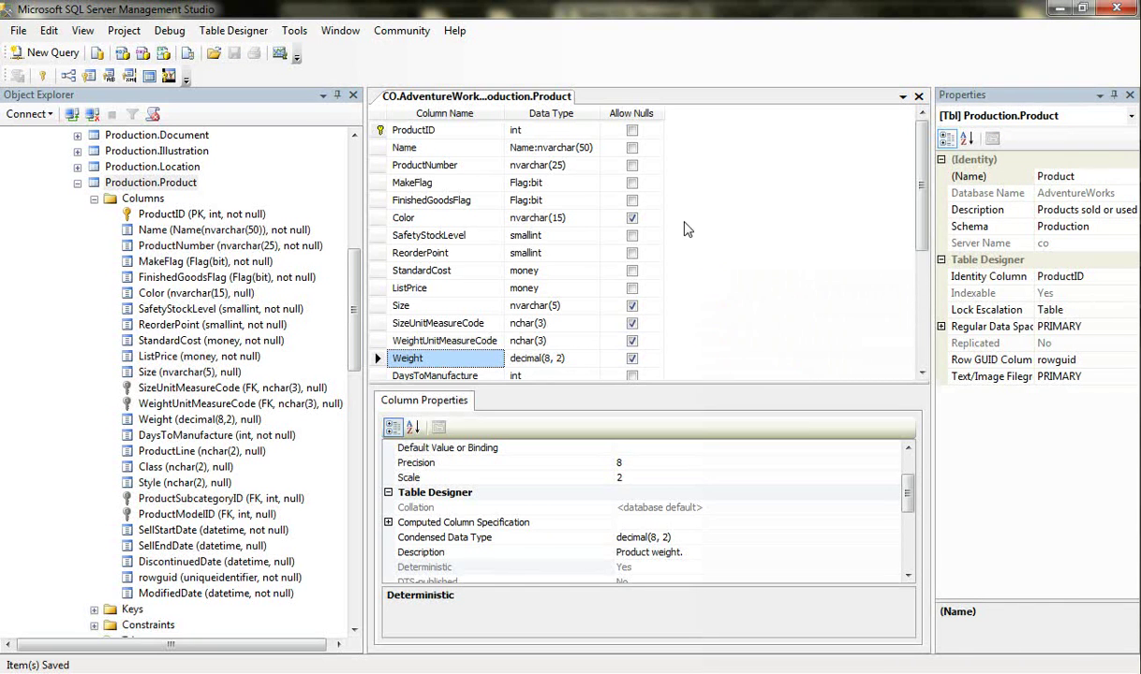
pyautogui.click(1114, 95)
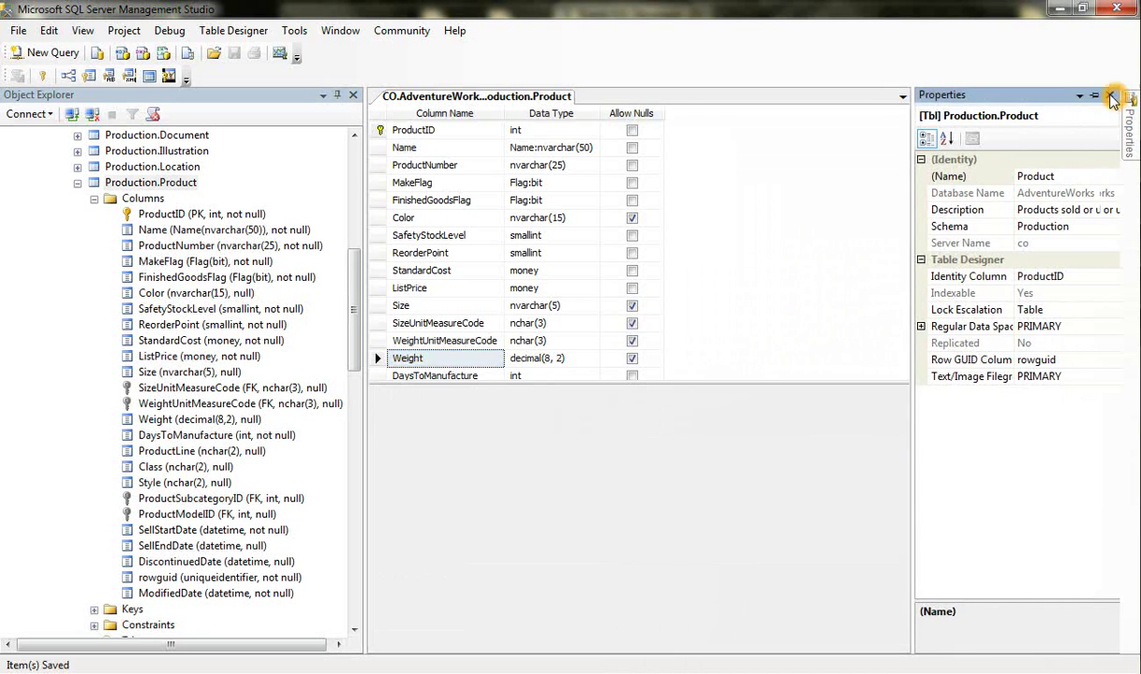
# Close the Product table's design and collapse the Production.Product node in the object tree
pyautogui.click(1107, 97)
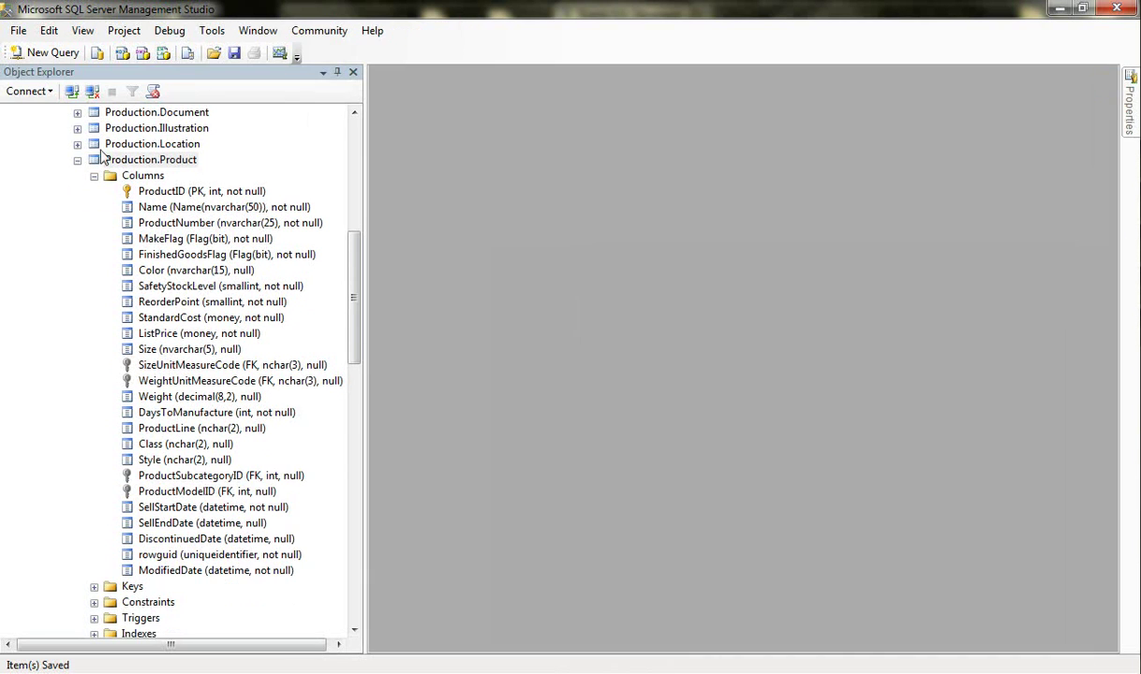
pyautogui.click(77, 160)
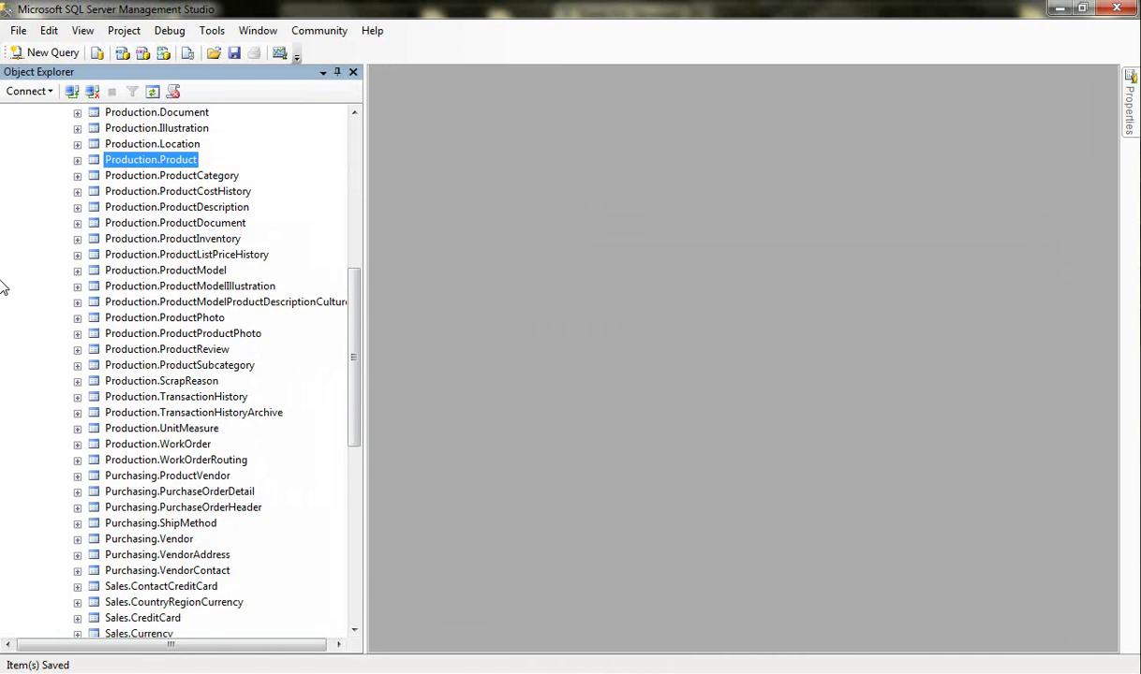
# Look through the AdventureWorks table list and open a new query window on that database
pyautogui.scroll(-4, 3, 287)
pyautogui.scroll(-4, 54, 288)
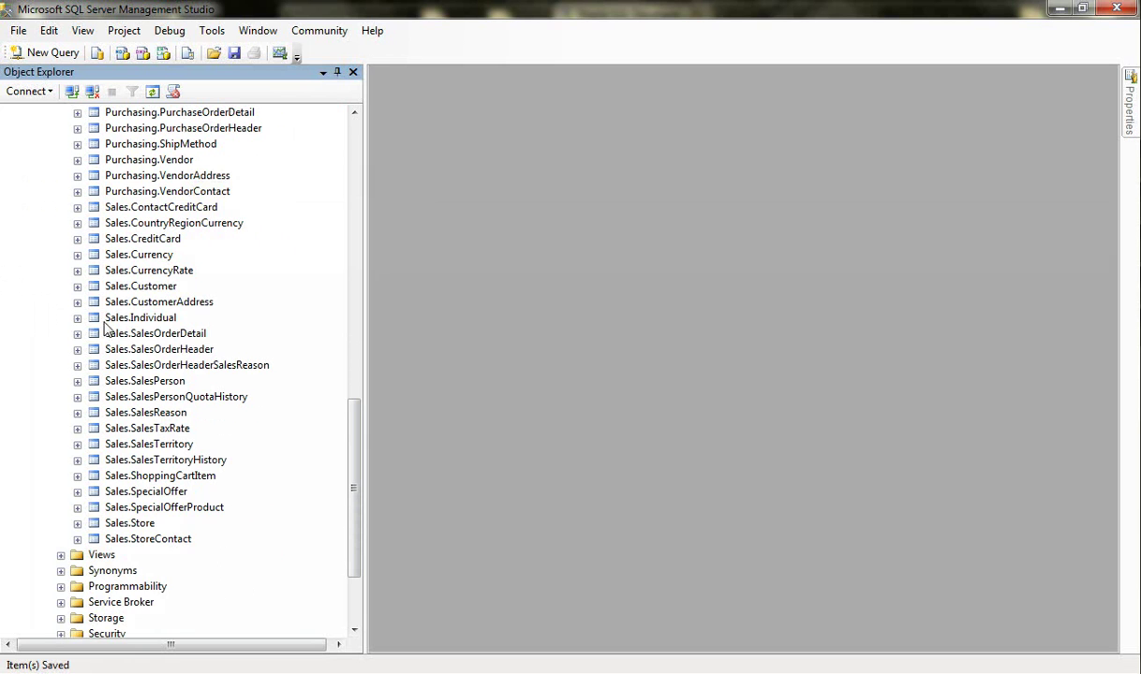
pyautogui.scroll(-2, 28, 374)
pyautogui.scroll(17, 54, 317)
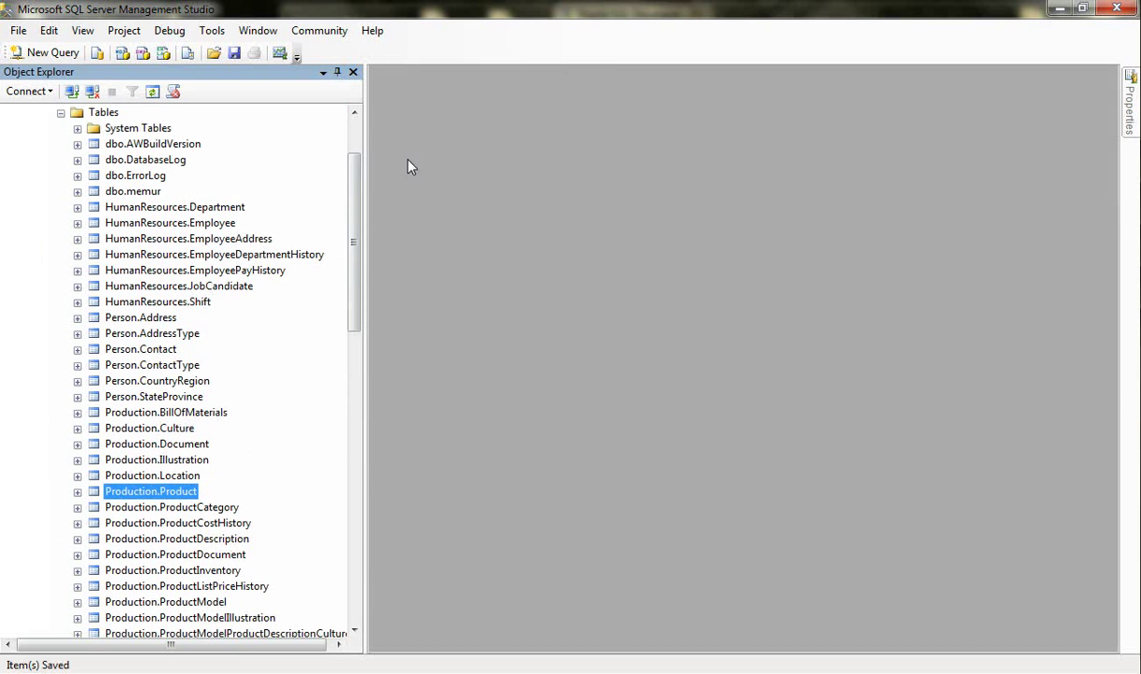
pyautogui.click(49, 55)
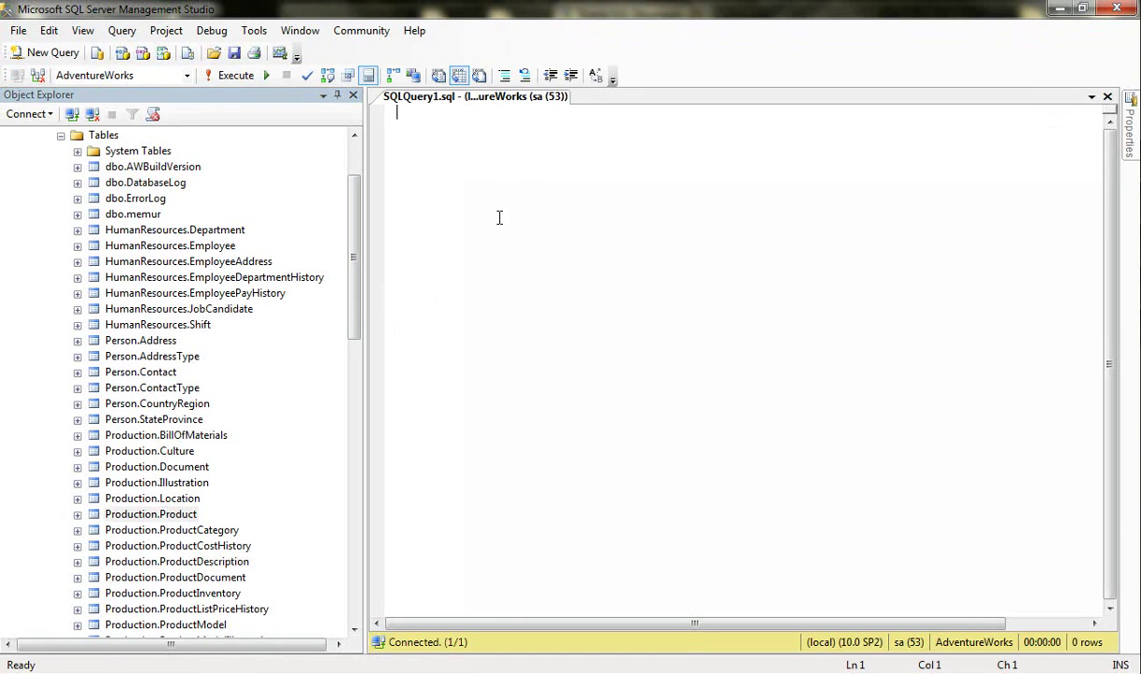
pyautogui.click(499, 219)
pyautogui.click(499, 219)
pyautogui.click(499, 218)
pyautogui.click(329, 166)
pyautogui.click(364, 168)
pyautogui.click(471, 177)
pyautogui.click(171, 161)
pyautogui.click(498, 205)
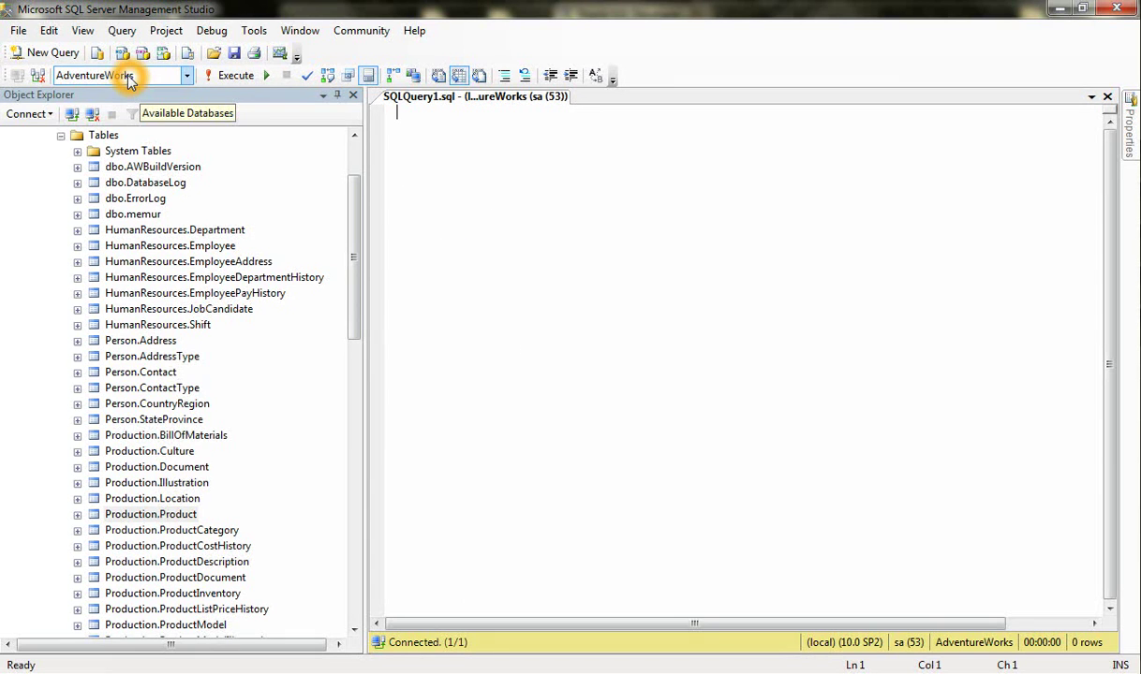
# Switch the new query's target database to master
pyautogui.click(184, 75)
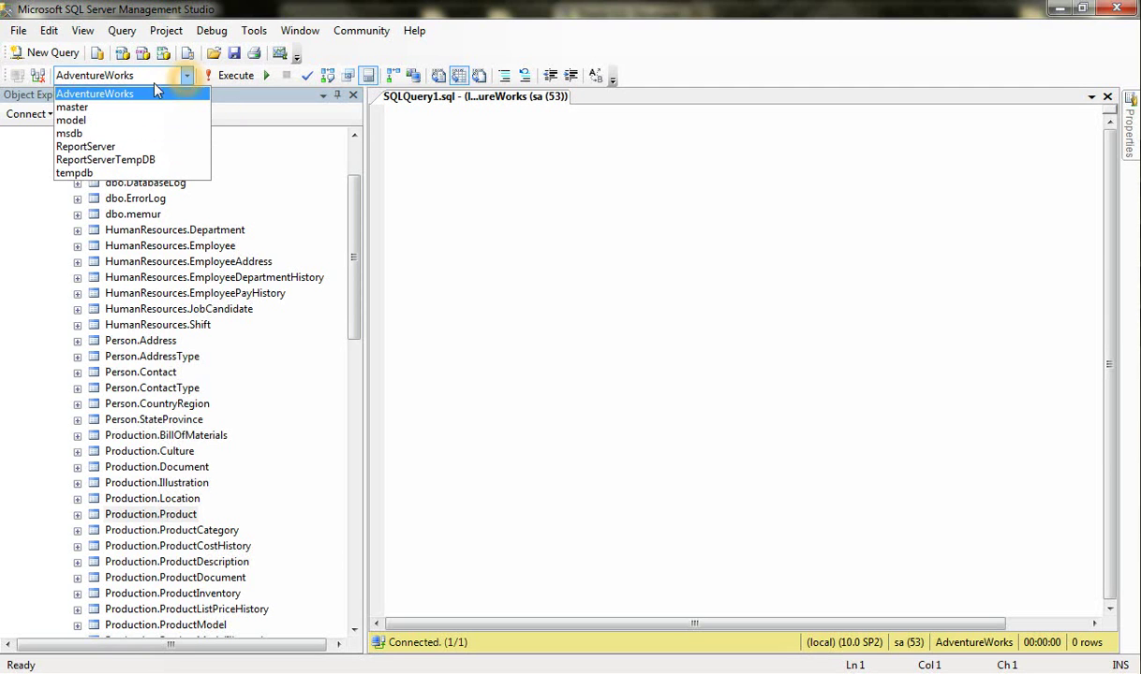
pyautogui.click(137, 135)
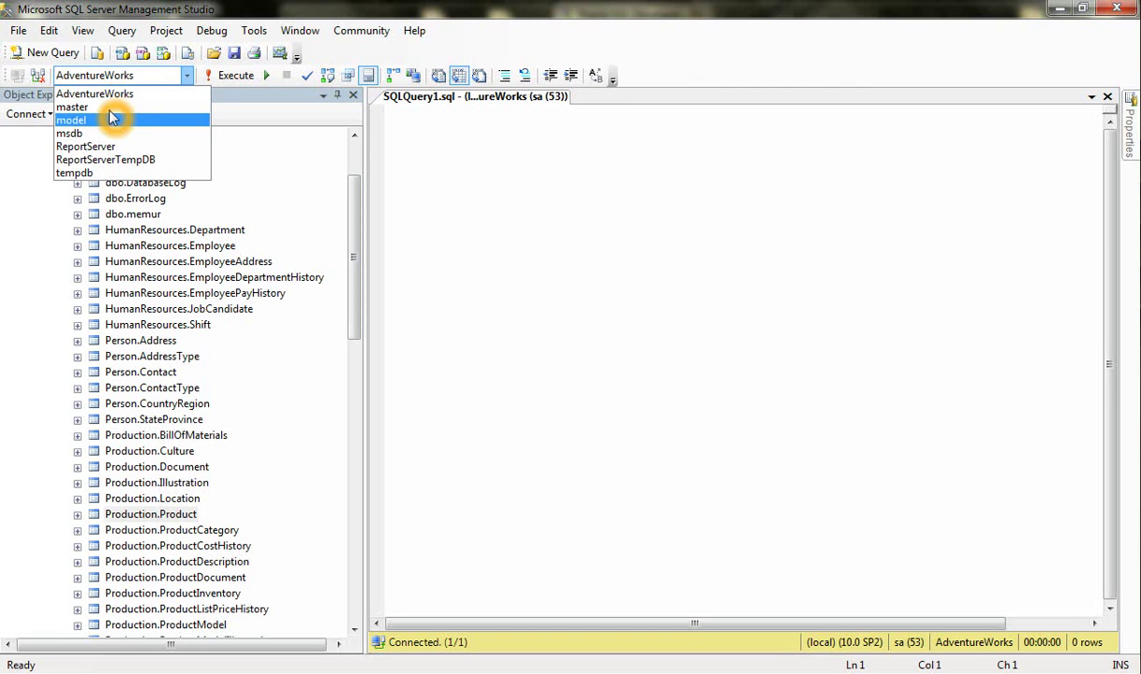
pyautogui.click(103, 106)
pyautogui.click(453, 152)
pyautogui.click(648, 177)
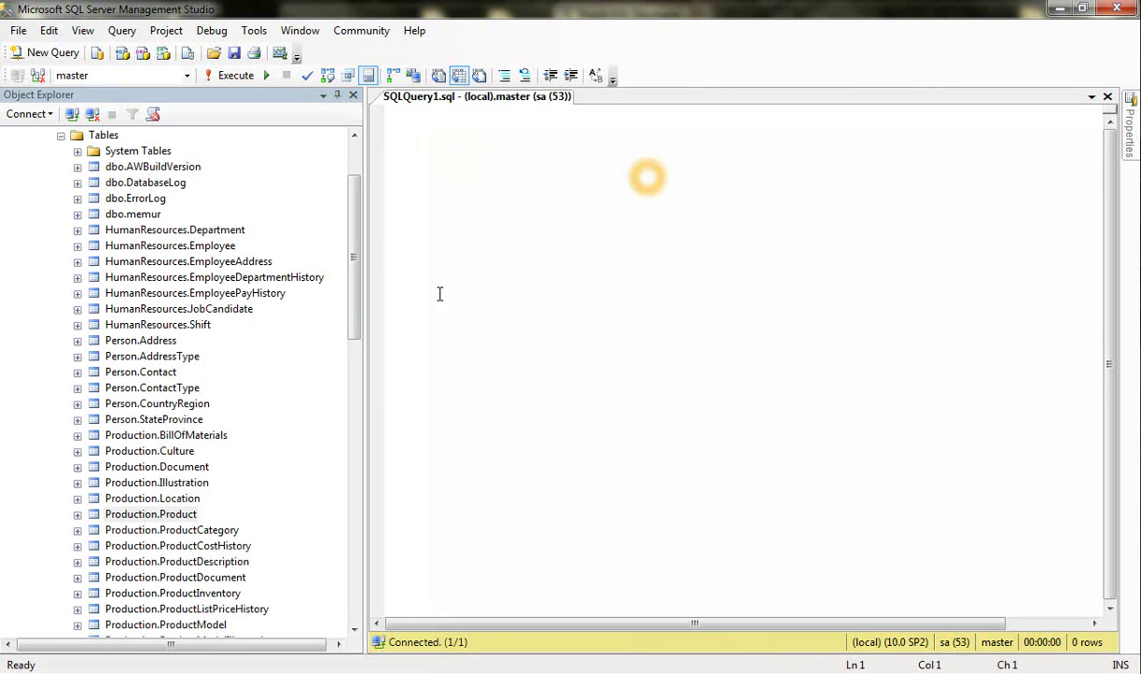
pyautogui.click(622, 296)
pyautogui.click(571, 292)
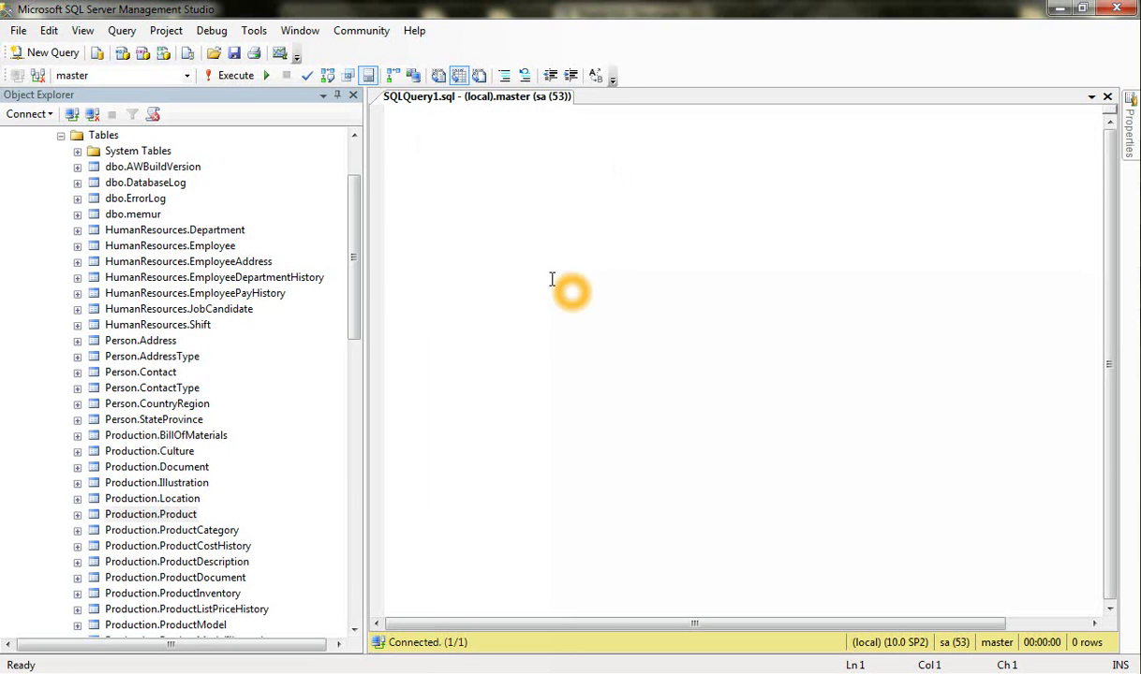
pyautogui.click(524, 373)
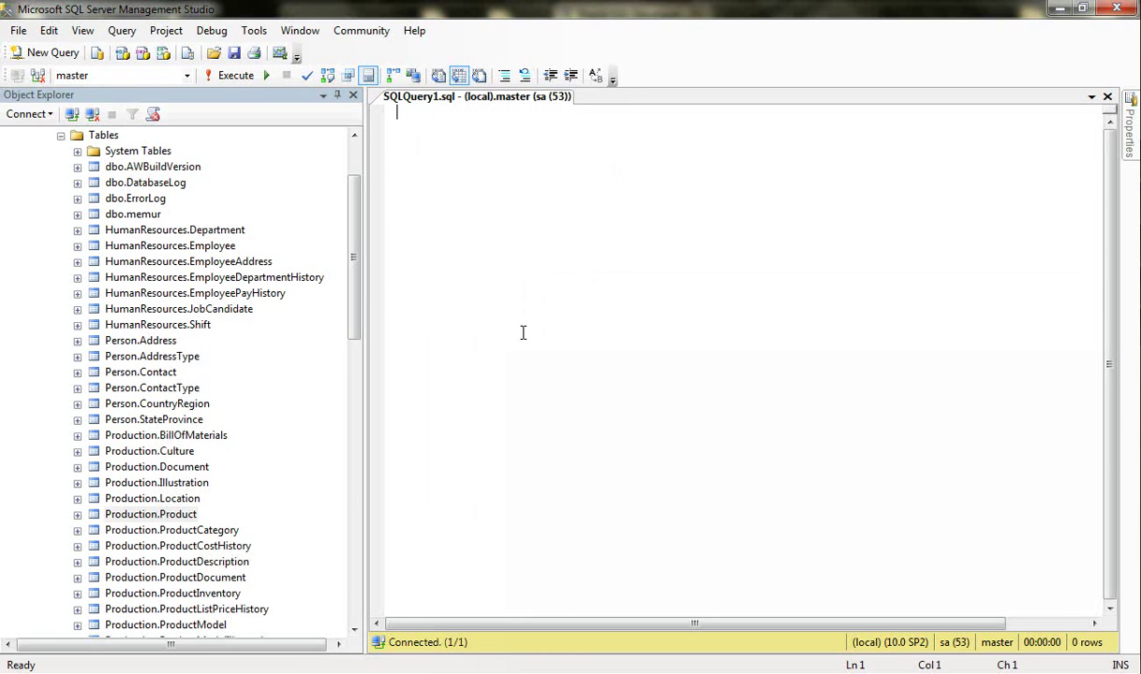
pyautogui.click(523, 327)
pyautogui.click(226, 227)
pyautogui.click(167, 74)
pyautogui.click(174, 74)
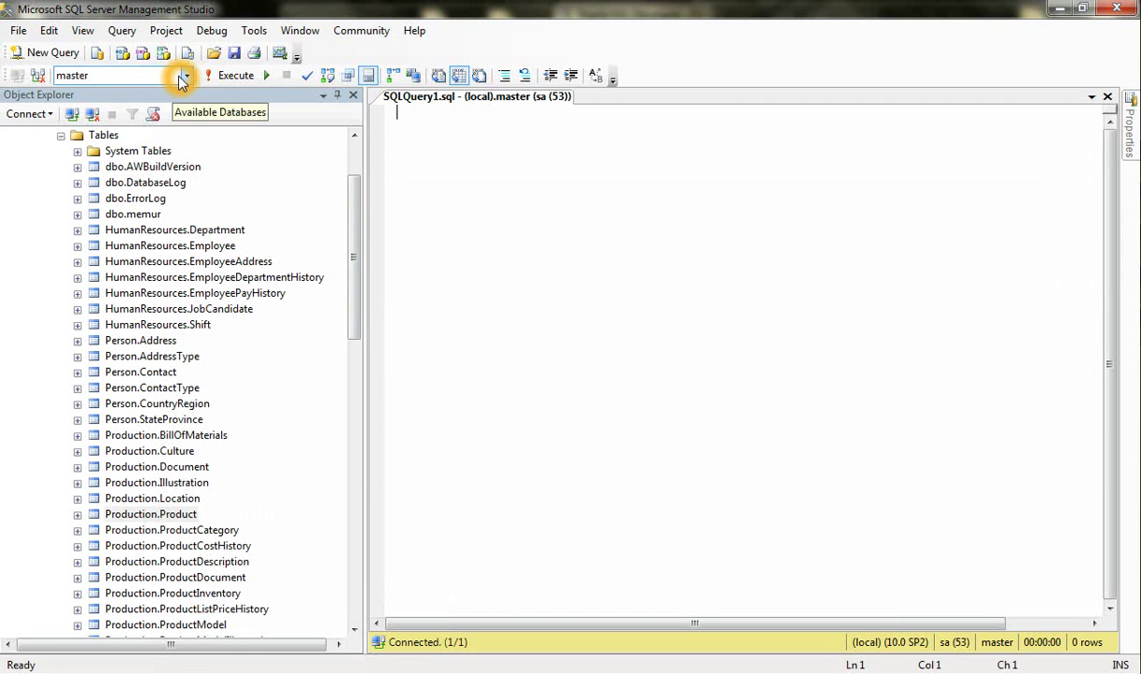
pyautogui.click(119, 222)
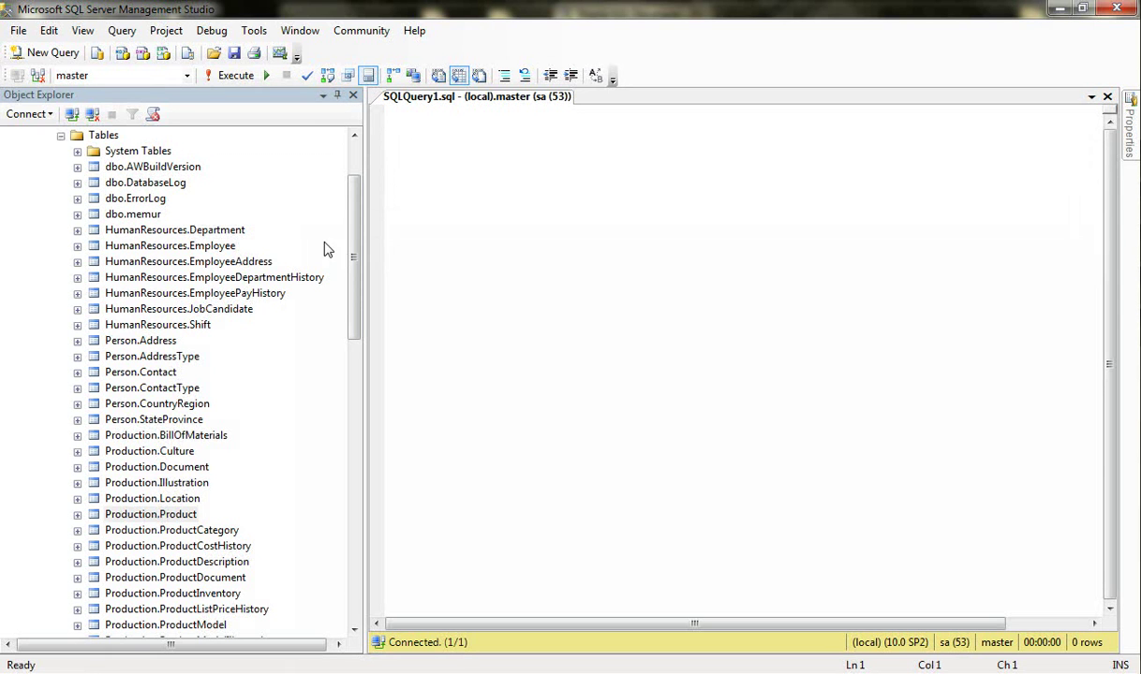
# Locate the AdventureWorks database in the object tree and open the query's list of available databases
pyautogui.moveTo(354, 241); pyautogui.dragTo(354, 220)
pyautogui.click(166, 294)
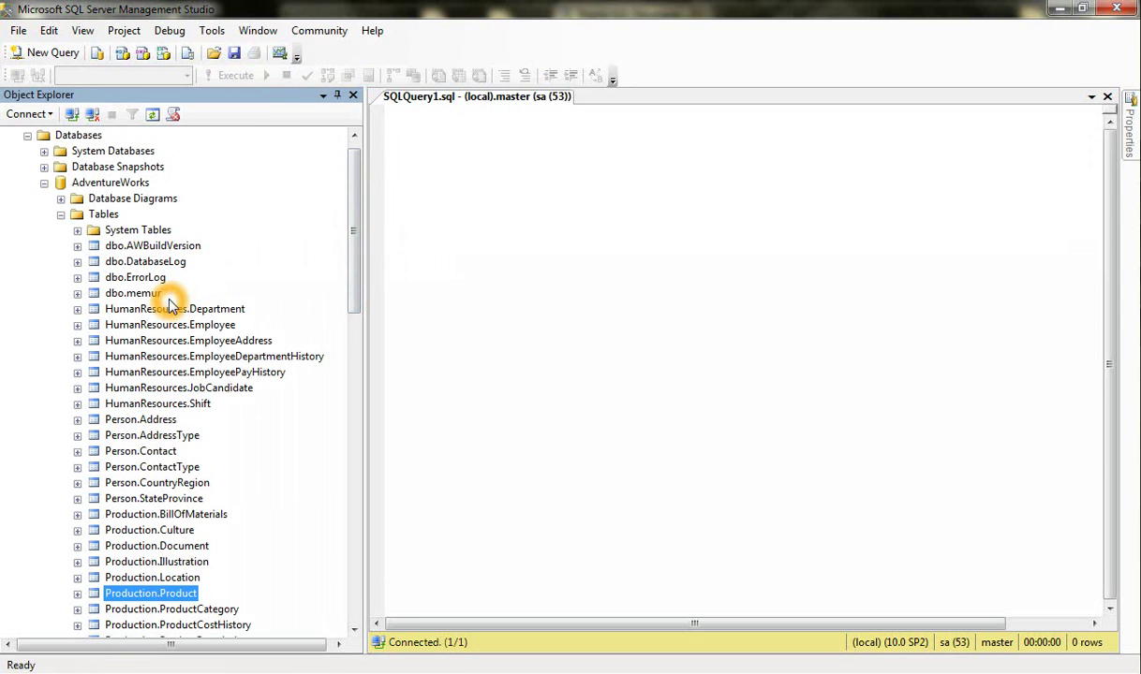
pyautogui.click(614, 248)
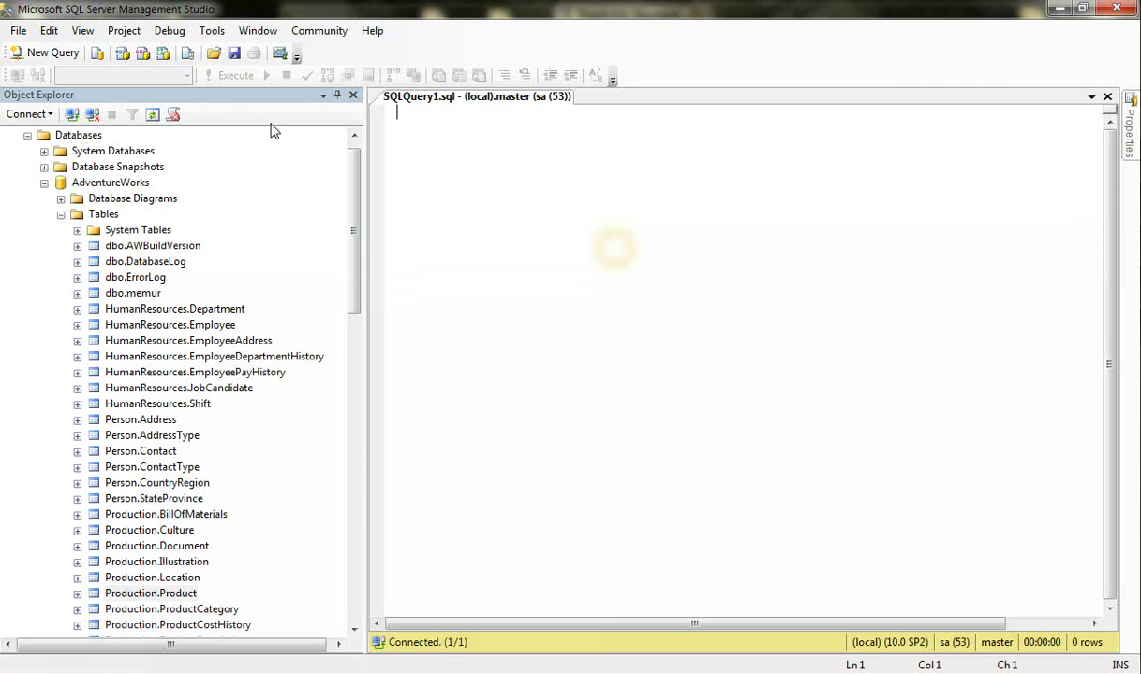
pyautogui.click(187, 76)
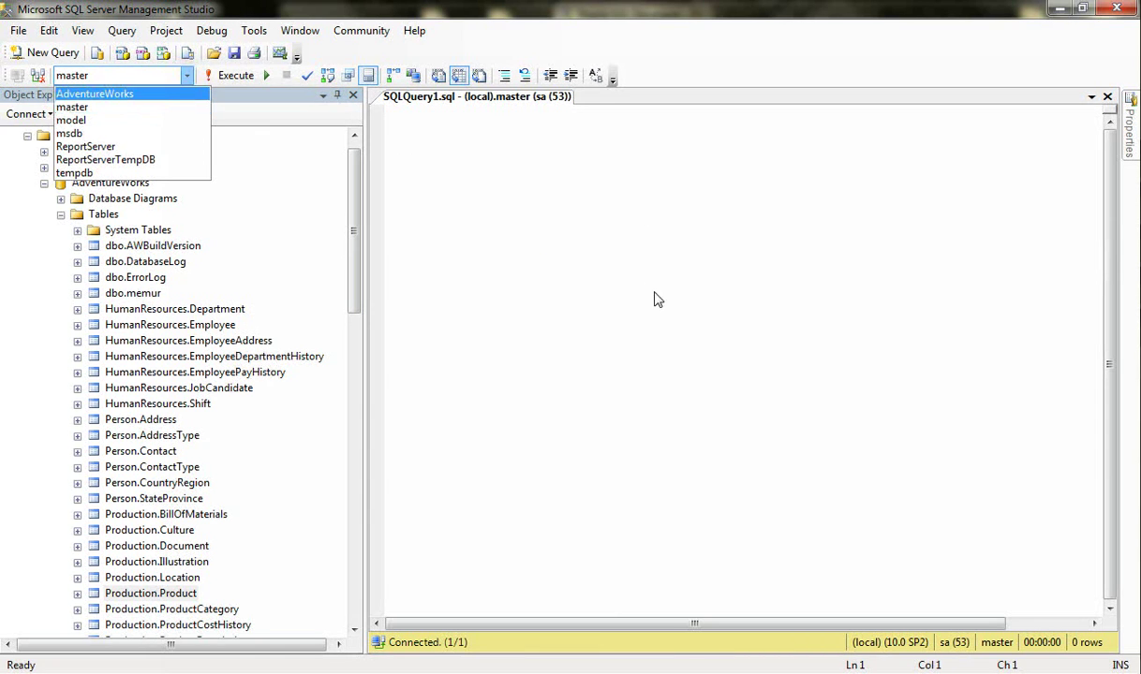
pyautogui.click(623, 279)
pyautogui.click(186, 77)
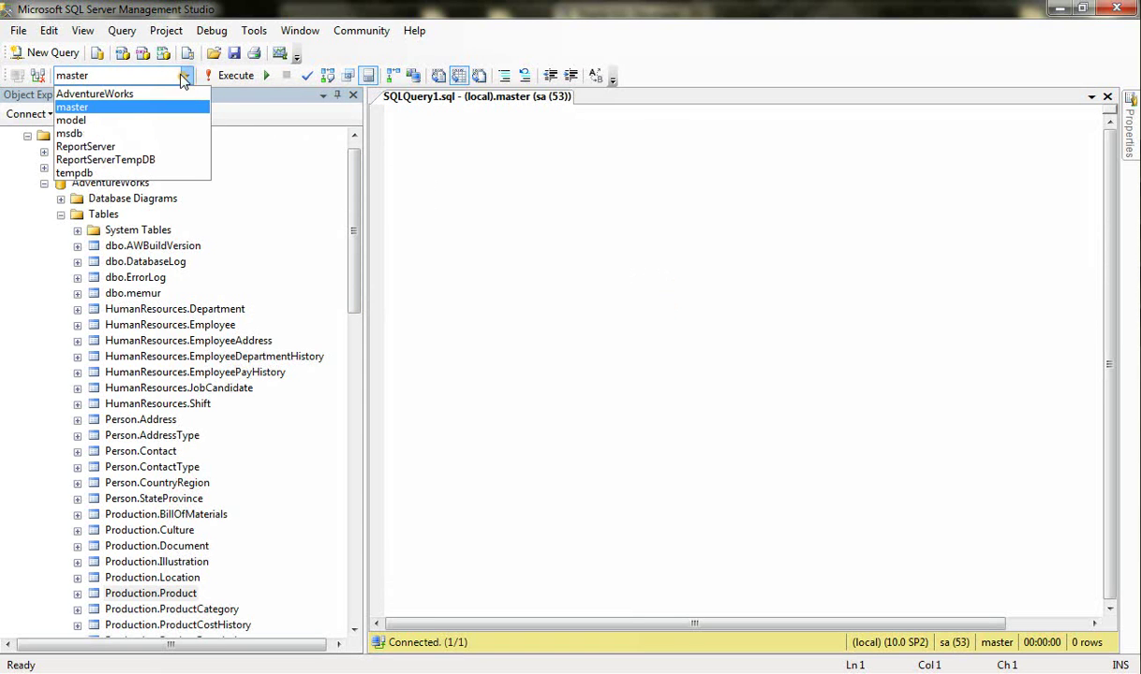